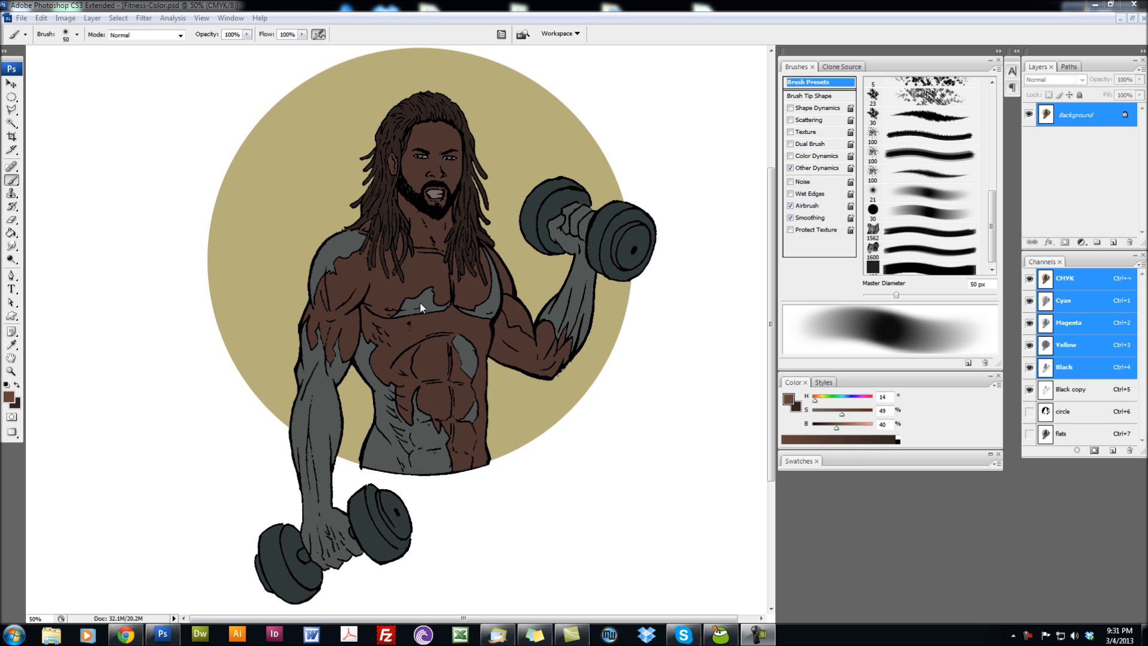
pyautogui.press('z')
pyautogui.click(392, 304)
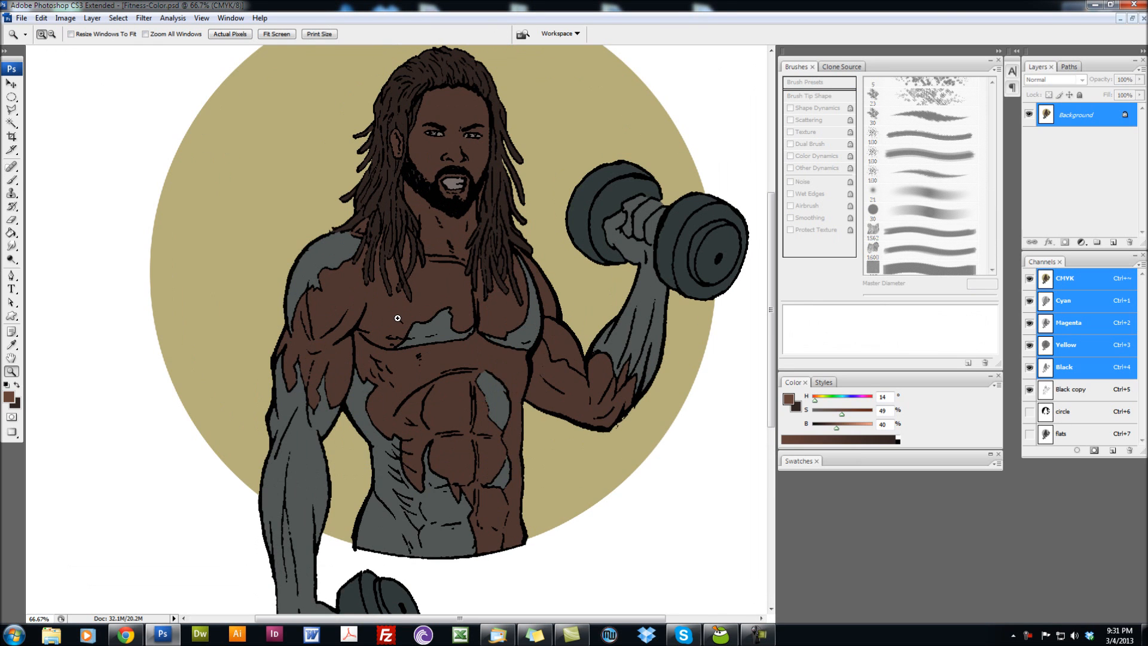
pyautogui.keyDown('alt'); pyautogui.click(437, 311); pyautogui.keyUp('alt')
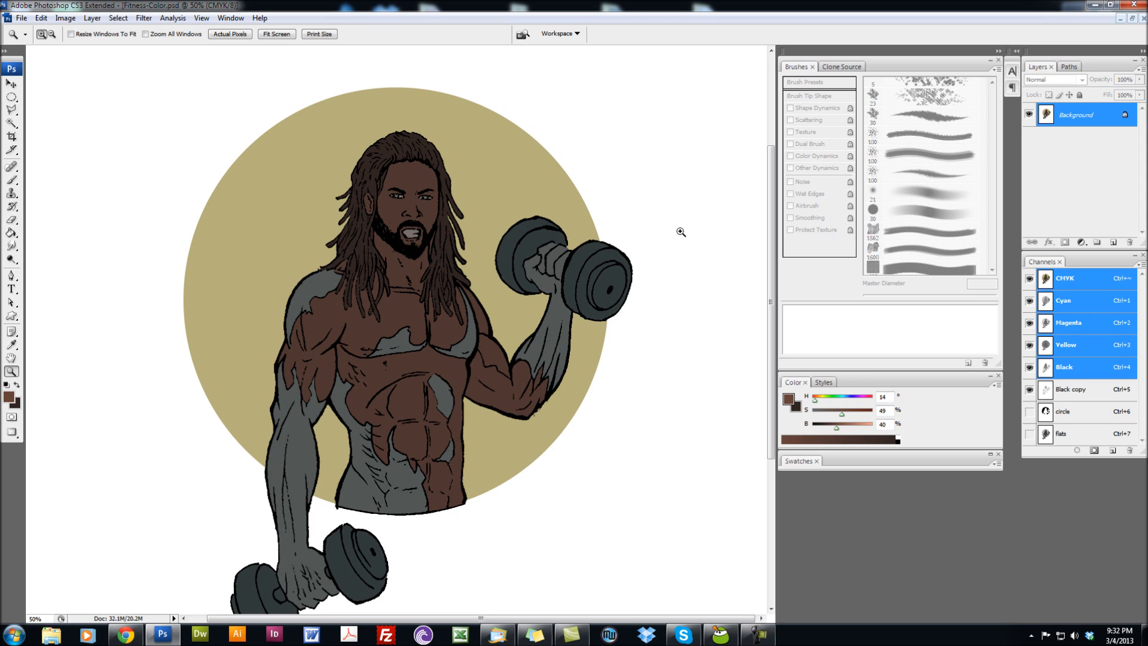
# Select the 21 px Soft Fade brush preset and review its Other Dynamics settings for opacity and flow.
pyautogui.press('b')
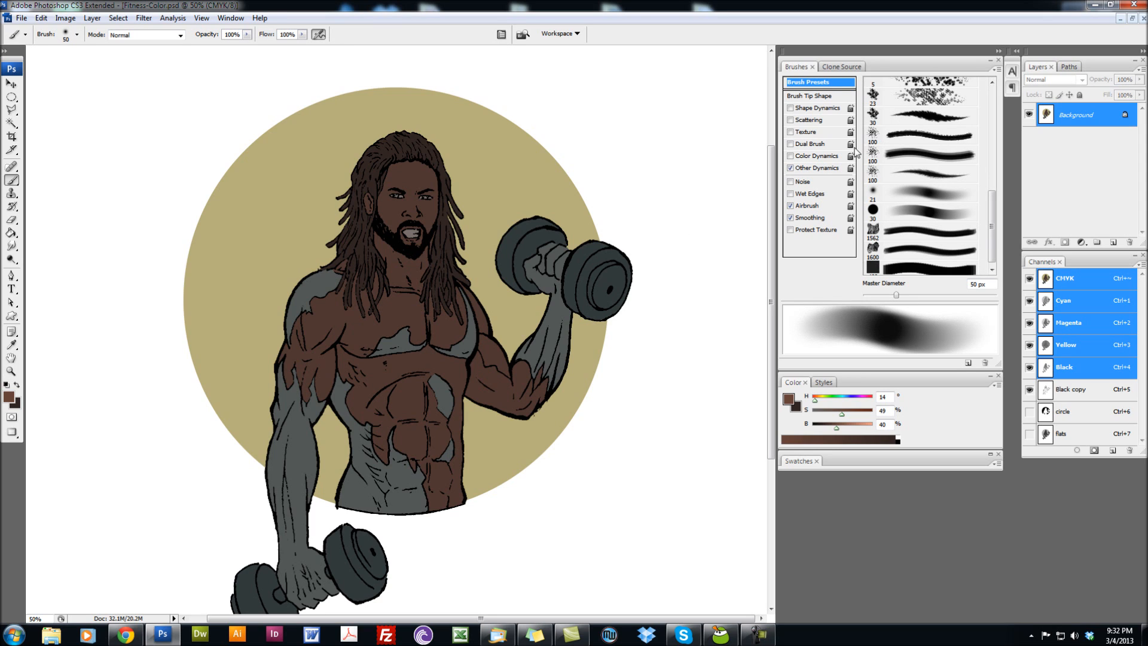
pyautogui.click(935, 198)
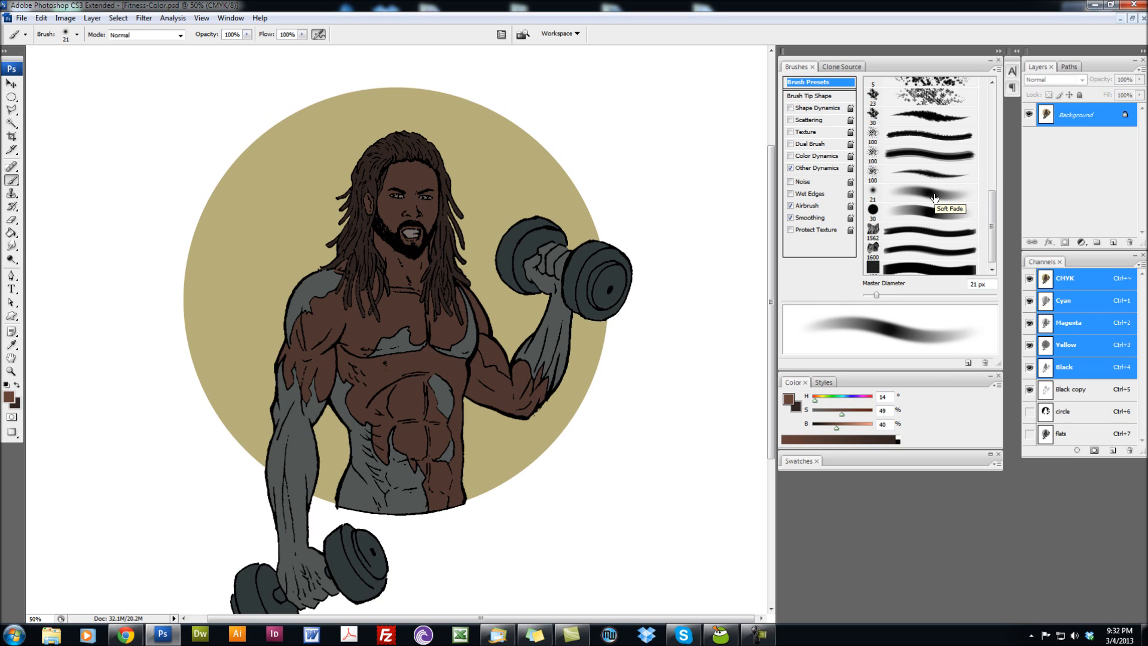
pyautogui.click(934, 198)
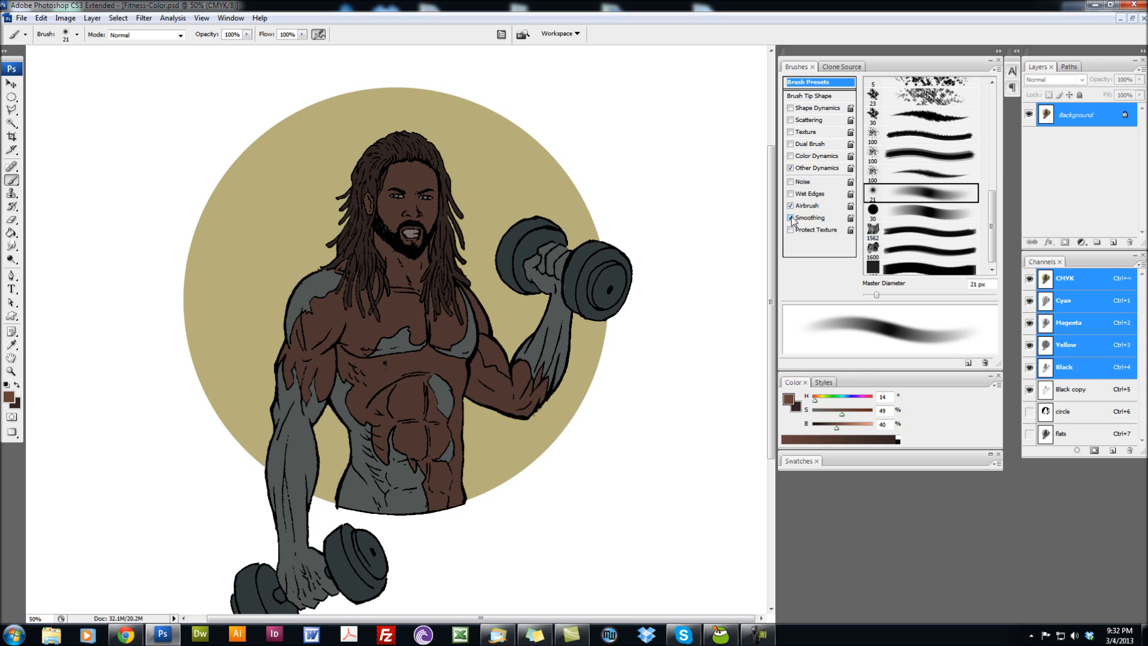
pyautogui.click(811, 170)
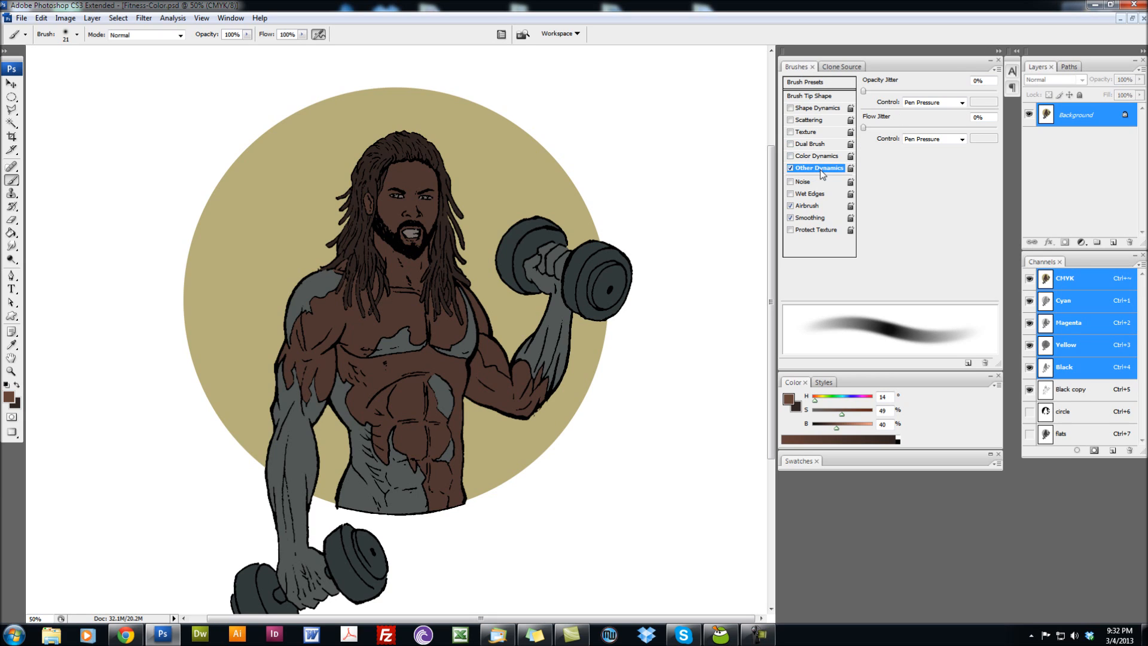
pyautogui.click(822, 97)
pyautogui.click(822, 83)
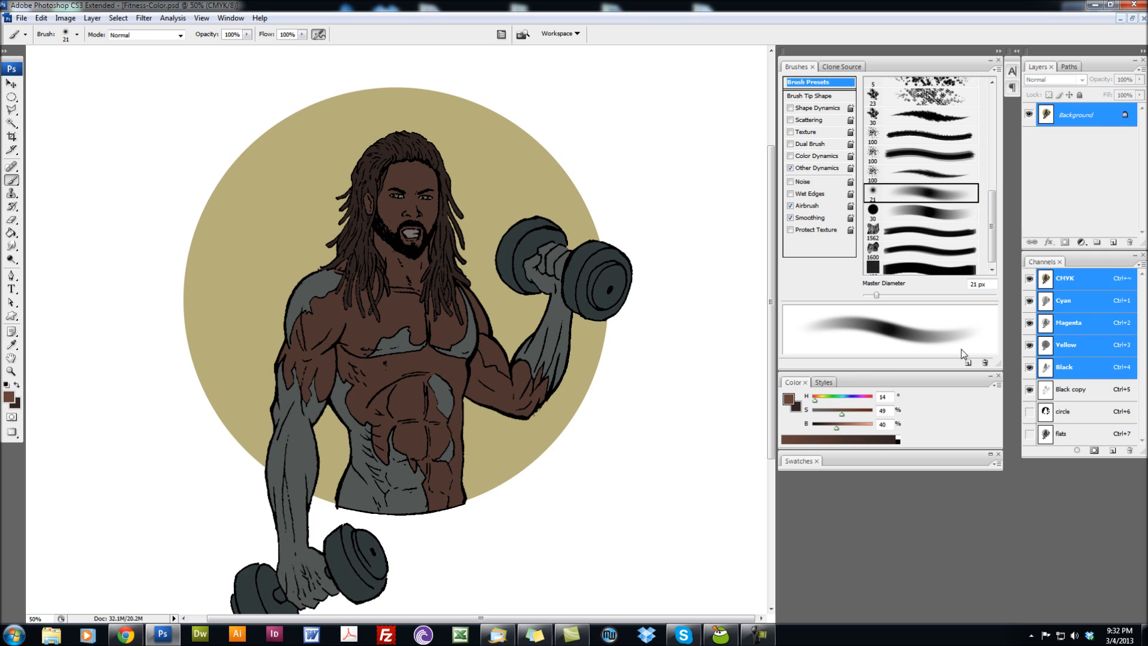
# Select the 30 px hard round brush preset, review its Other Dynamics settings, and compare it with the Soft Fade preset.
pyautogui.click(928, 215)
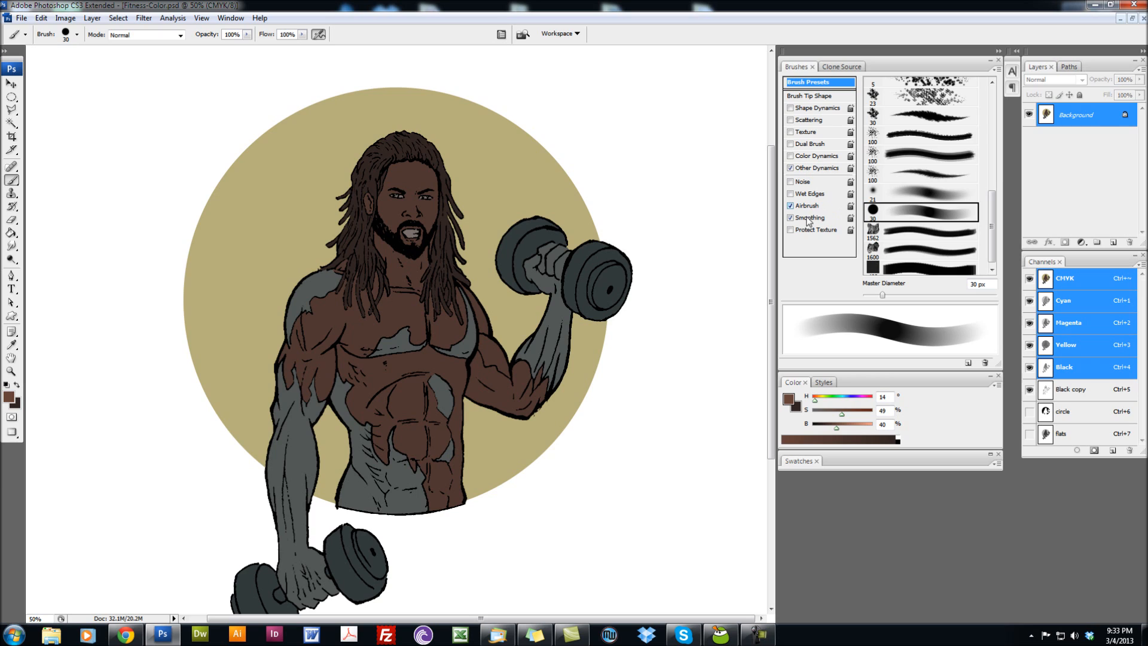
pyautogui.click(816, 170)
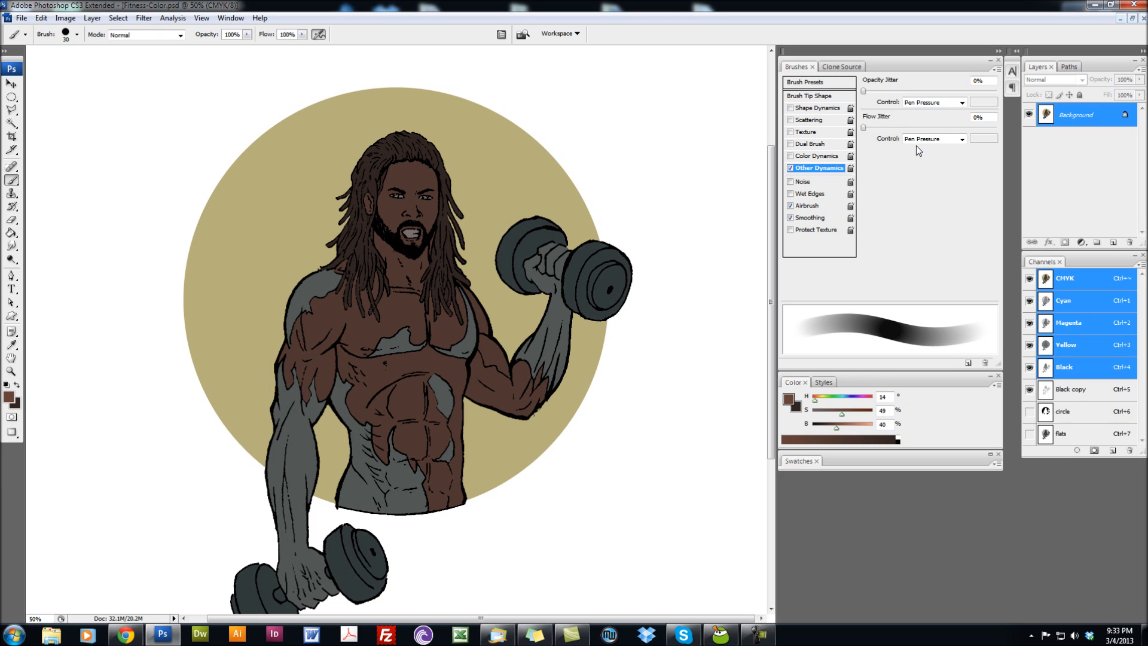
pyautogui.click(824, 82)
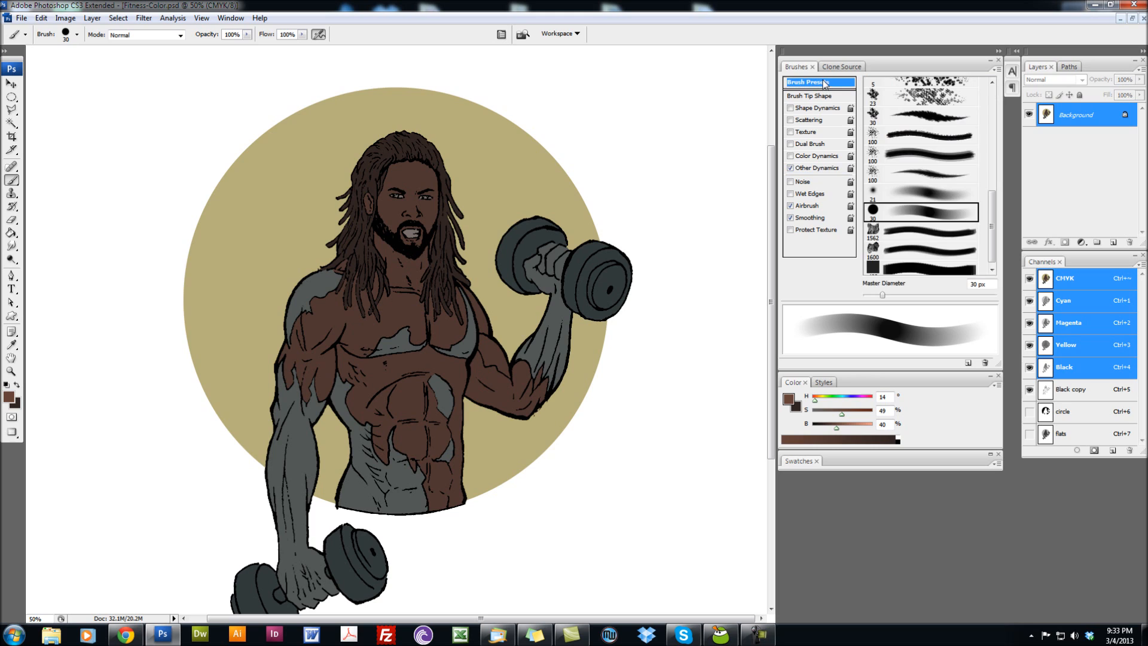
pyautogui.click(921, 207)
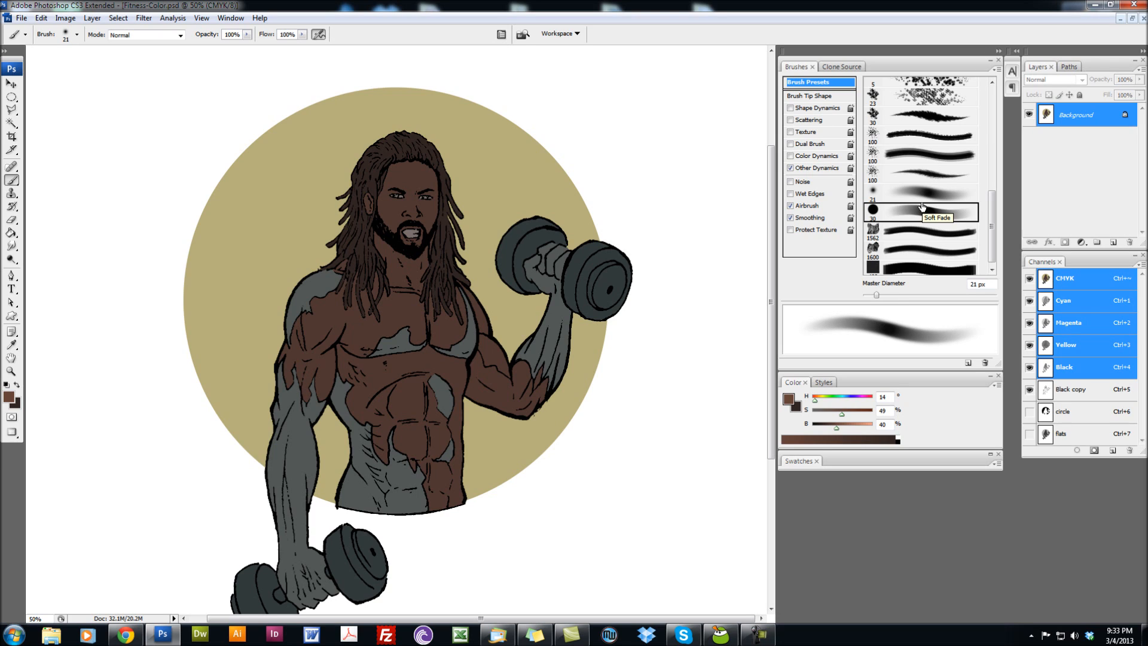
pyautogui.click(921, 207)
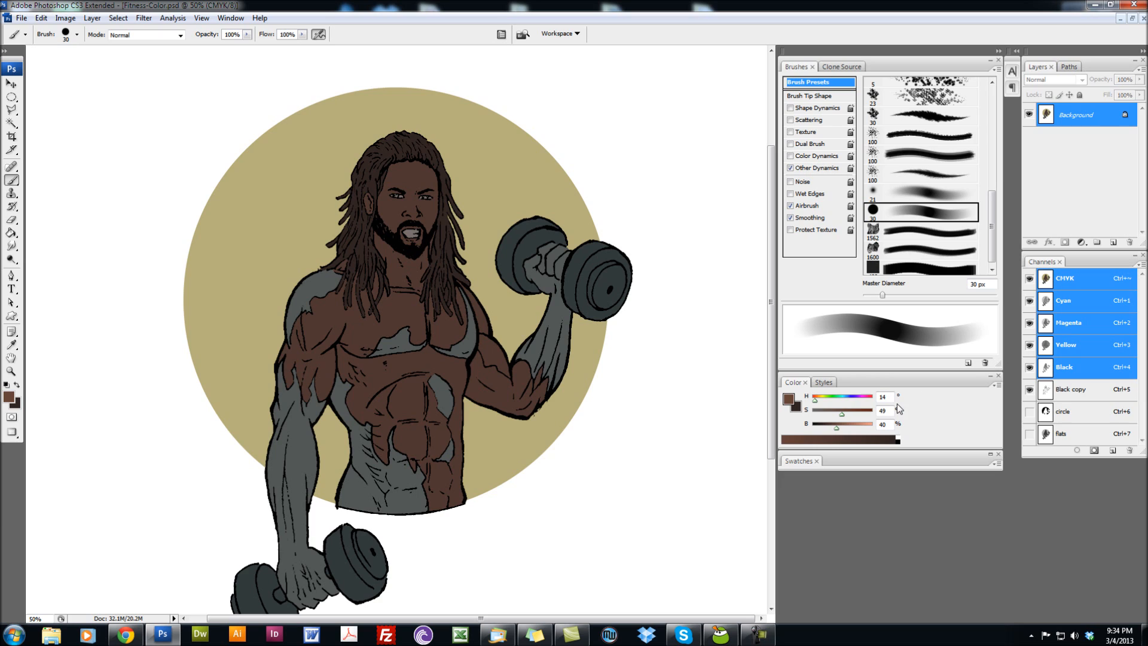
# Pick a dark brown from the colour swatches and switch the colour sliders to CMYK.
pyautogui.click(806, 463)
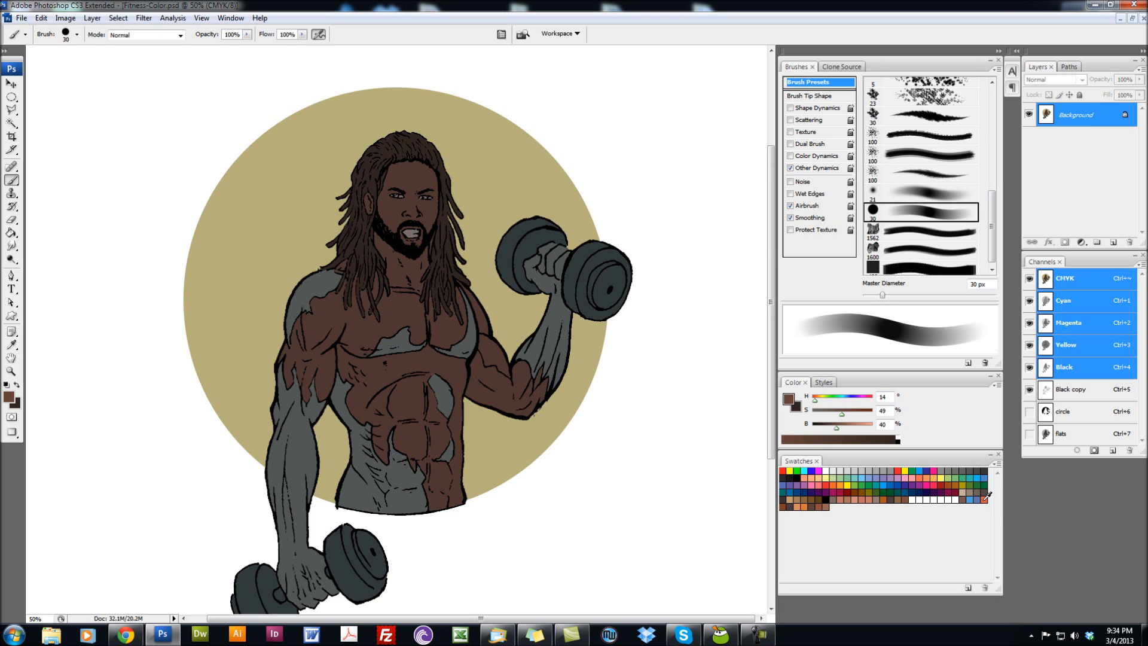
pyautogui.click(813, 506)
pyautogui.click(995, 385)
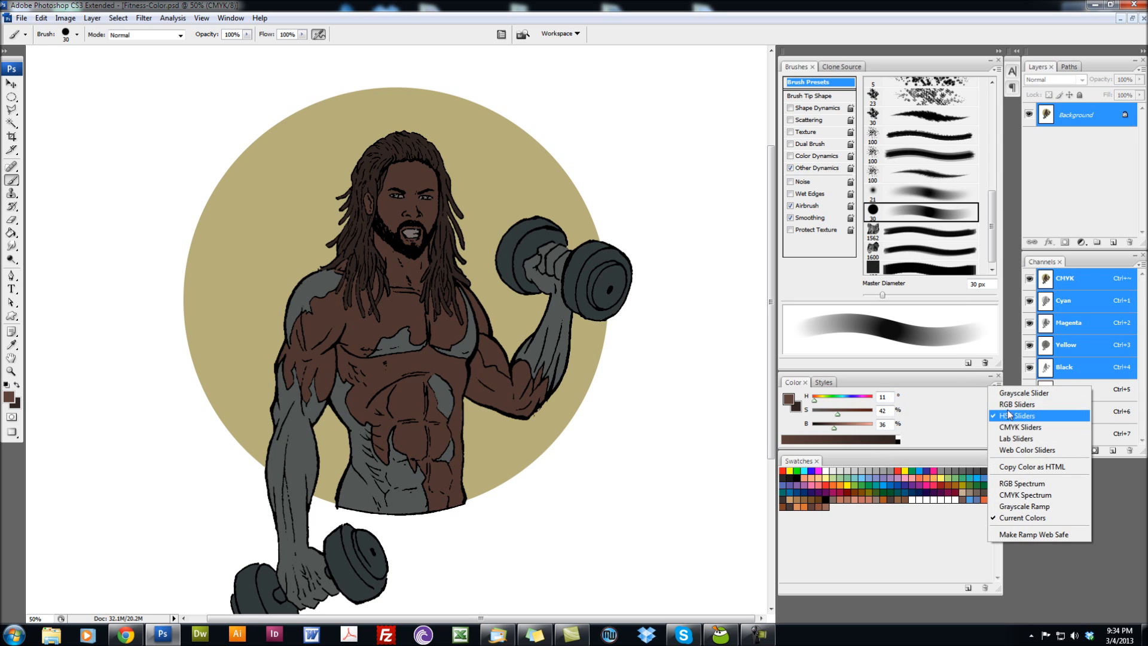
pyautogui.click(1020, 426)
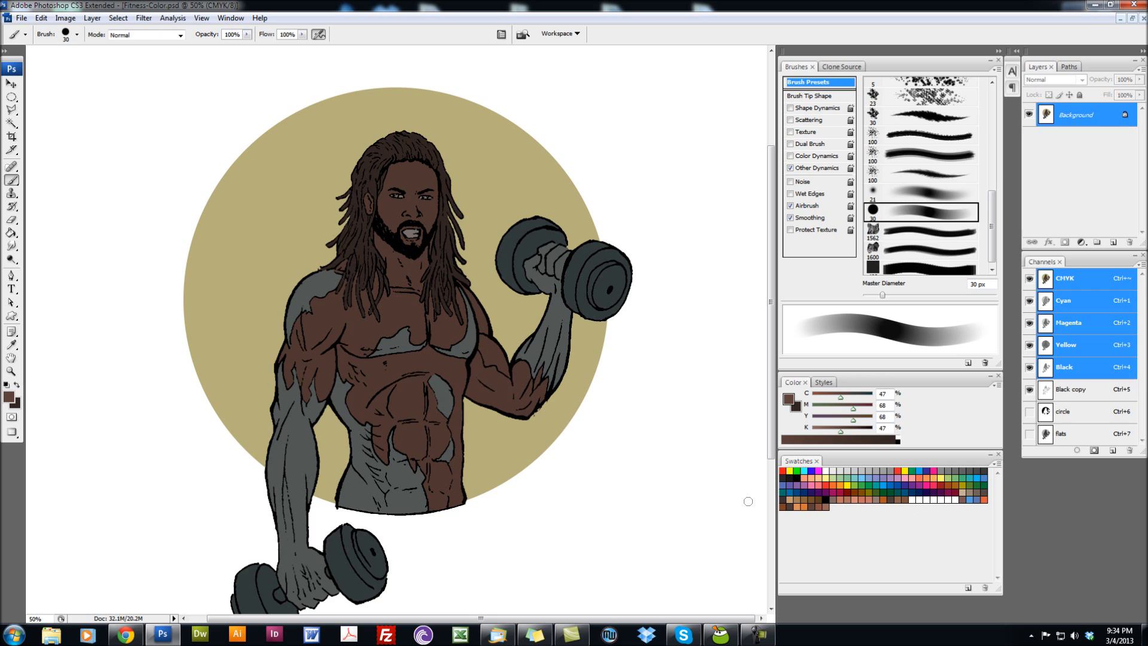
# Choose the orange swatch (C 8, M 78, Y 88, K 1) and set up the 30 px hard round brush in Screen mode.
pyautogui.click(984, 498)
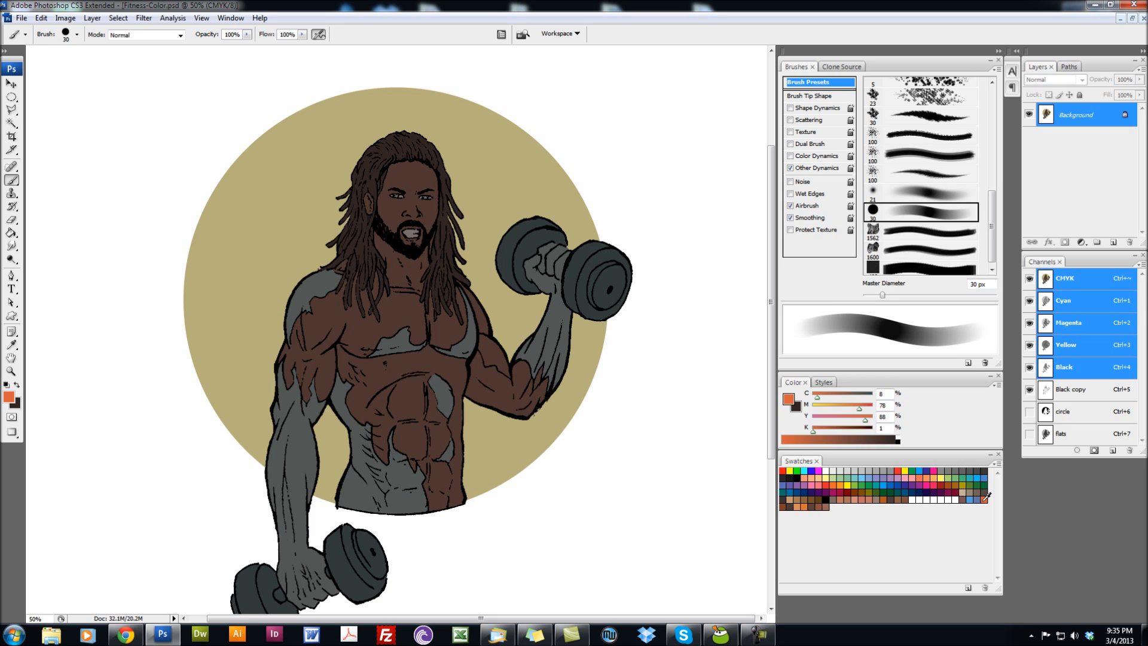
pyautogui.hotkey('ctrl', 'h')
pyautogui.hotkey('ctrl', 'h')
pyautogui.click(922, 193)
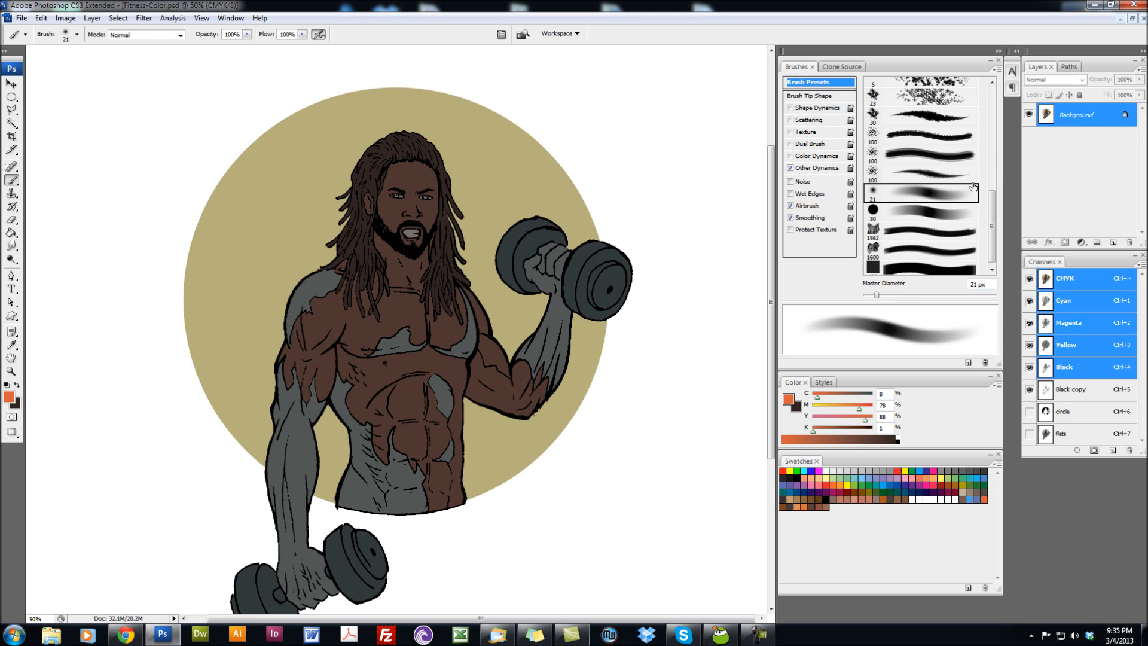
pyautogui.click(180, 35)
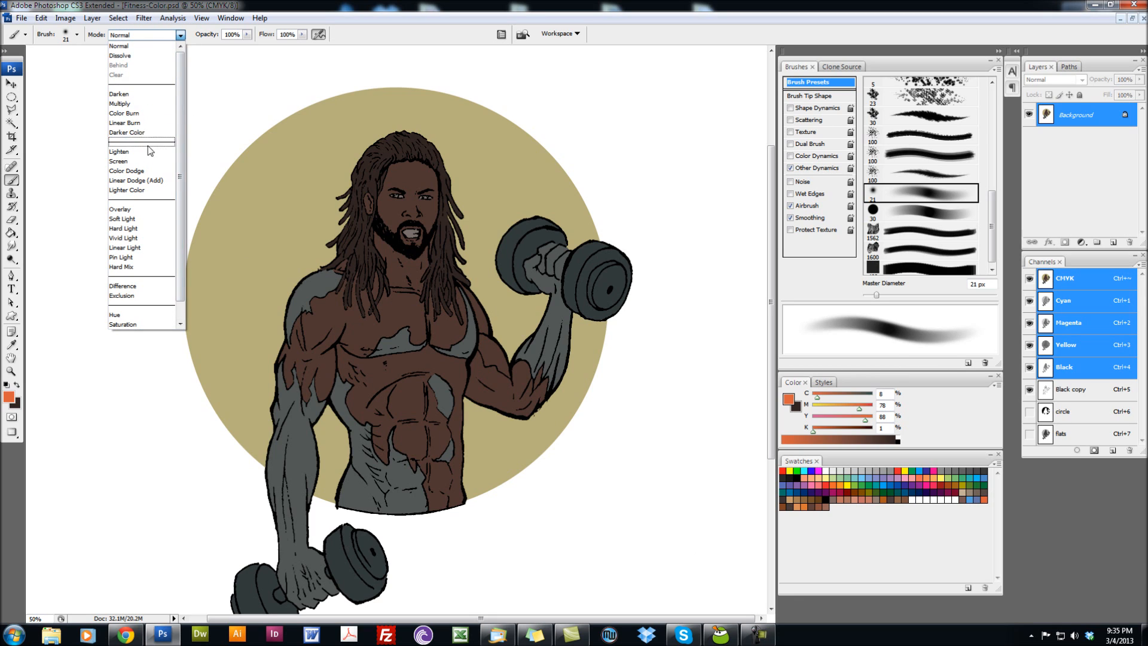
pyautogui.click(150, 160)
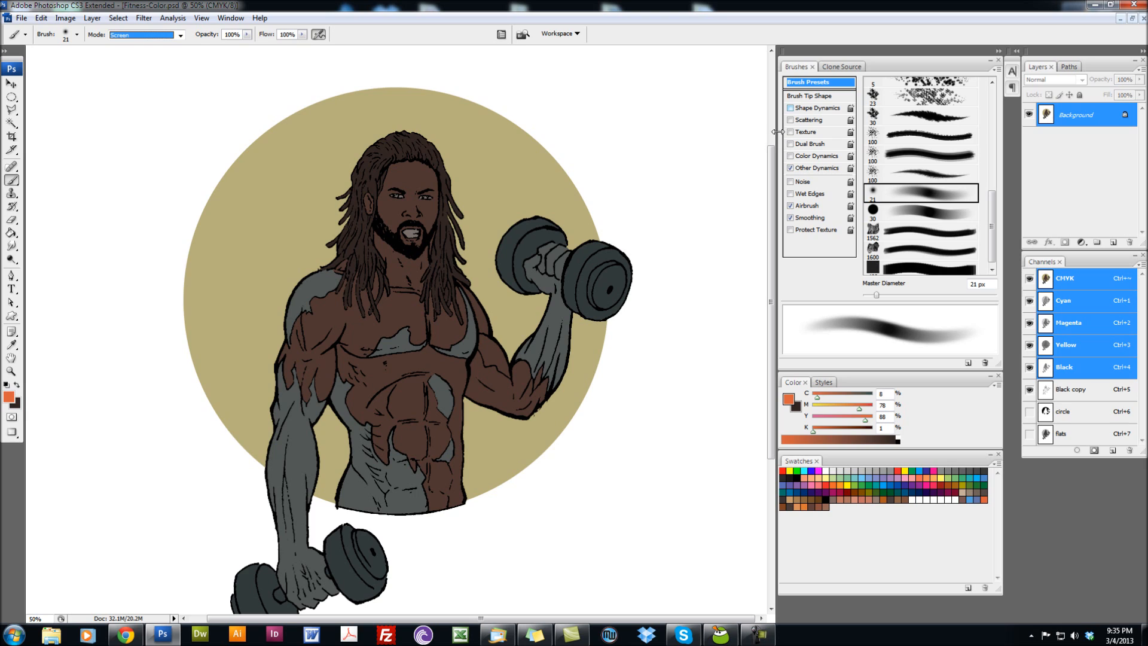
pyautogui.click(912, 209)
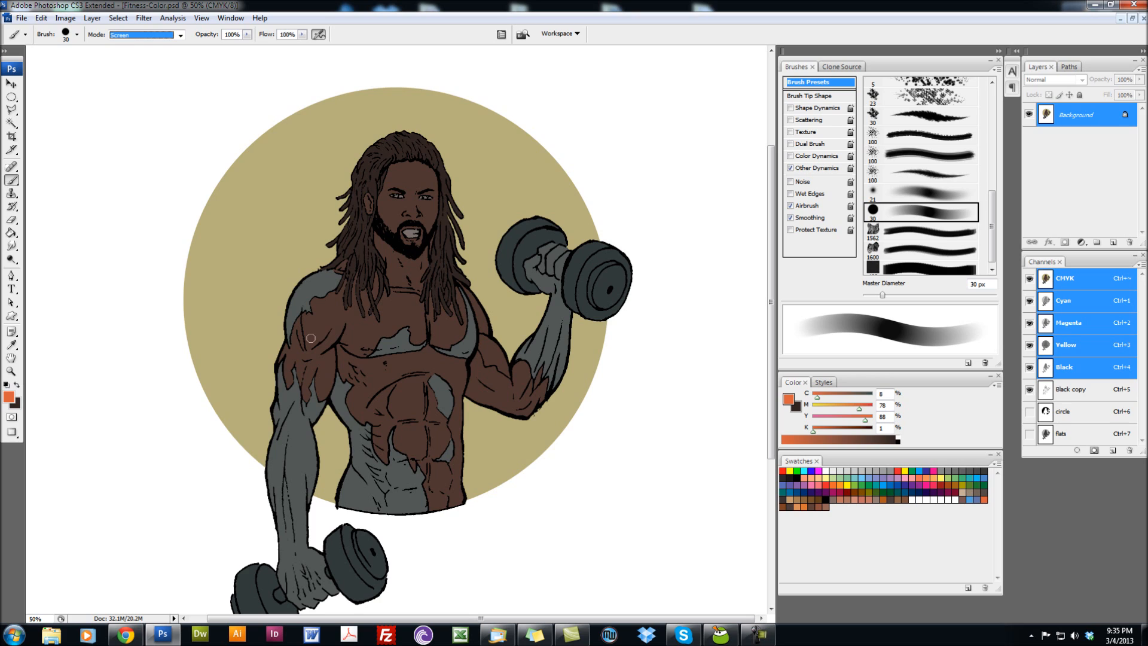
# Paint orange test strokes across the shoulder and chest and sample a mid-brown (C 31, M 63, Y 67, K 33) from them.
pyautogui.moveTo(312, 337)
pyautogui.mouseDown()
pyautogui.moveTo(333, 306)
pyautogui.moveTo(337, 325)
pyautogui.moveTo(353, 307)
pyautogui.moveTo(351, 333)
pyautogui.moveTo(368, 317)
pyautogui.mouseUp()
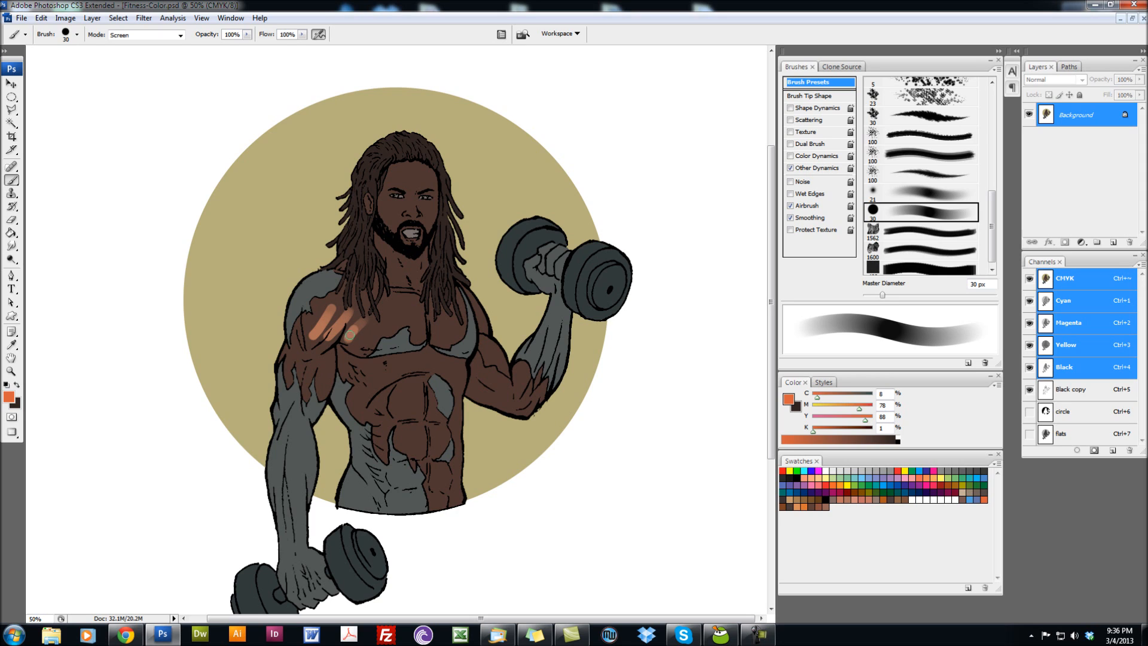
pyautogui.moveTo(354, 345)
pyautogui.mouseDown()
pyautogui.moveTo(413, 283)
pyautogui.moveTo(369, 344)
pyautogui.moveTo(395, 313)
pyautogui.mouseUp()
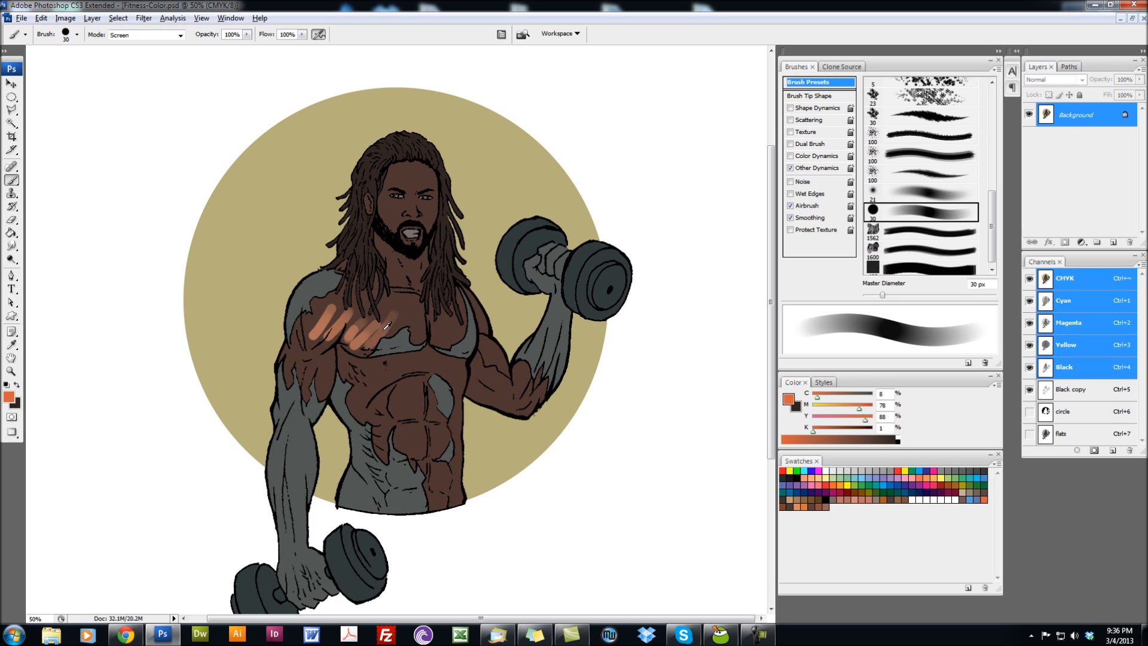
pyautogui.keyDown('alt'); pyautogui.click(389, 323); pyautogui.keyUp('alt')
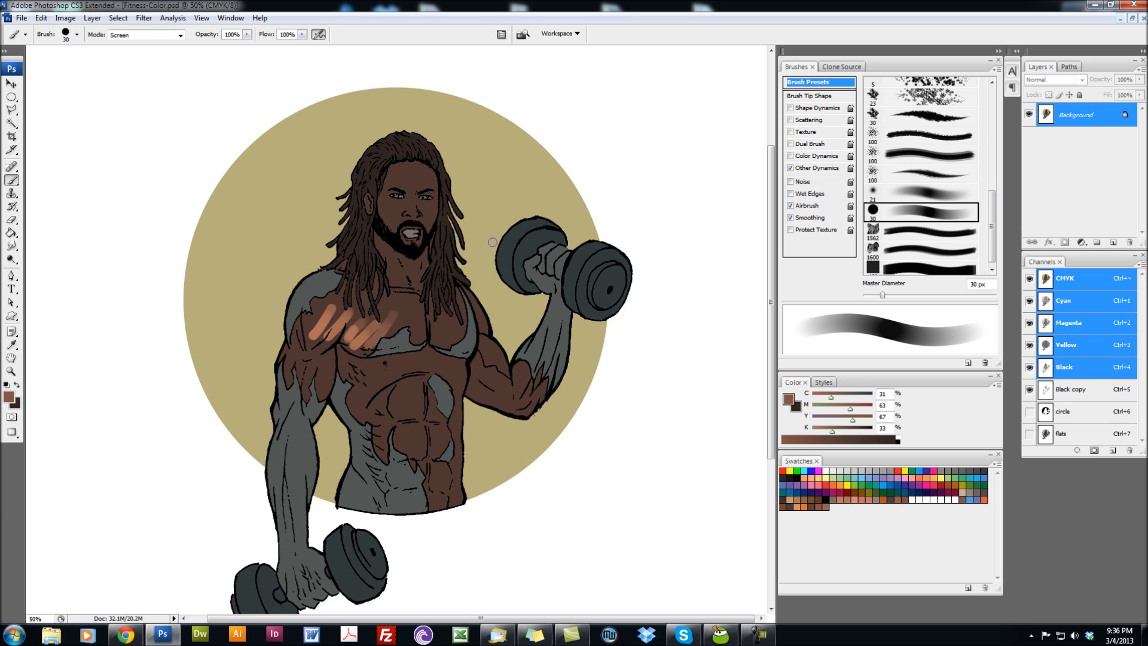
# Undo all the orange test strokes on the shoulder and chest.
pyautogui.hotkey('ctrl', 'alt', 'z')
pyautogui.hotkey('ctrl', 'alt', 'z')
pyautogui.hotkey('ctrl', 'alt', 'z')
pyautogui.hotkey('ctrl', 'alt', 'z')
pyautogui.hotkey('ctrl', 'alt', 'z')
pyautogui.hotkey('ctrl', 'alt', 'z')
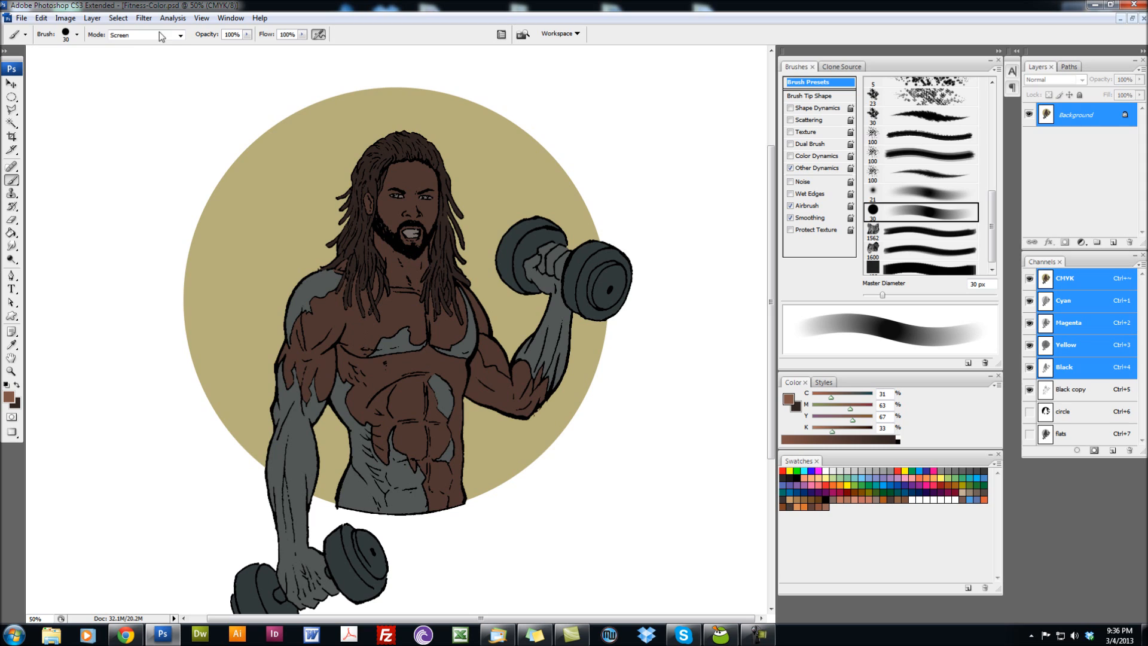
# Set the brush blending mode back to Normal and select the 21 px Soft Fade preset.
pyautogui.click(180, 35)
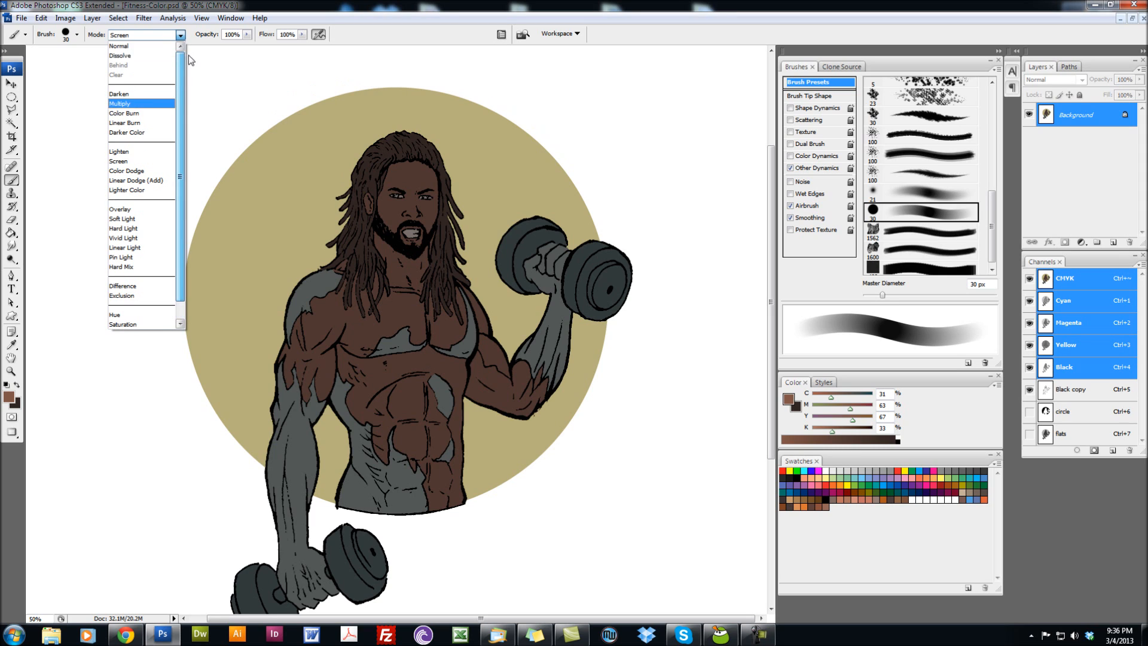
pyautogui.click(157, 47)
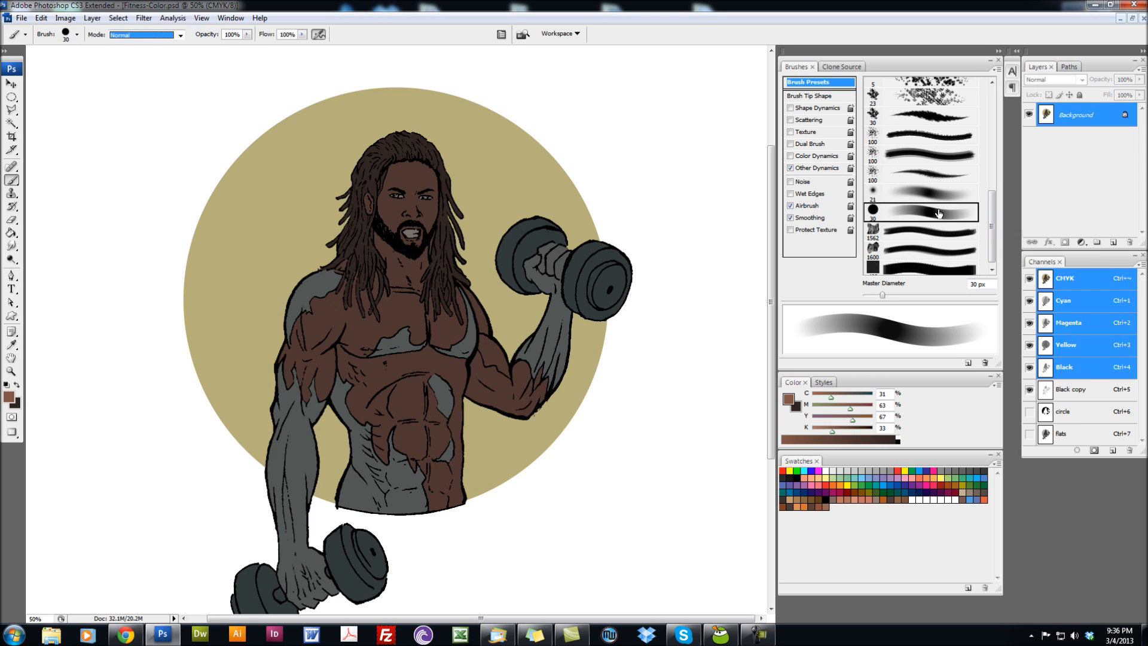
pyautogui.click(912, 197)
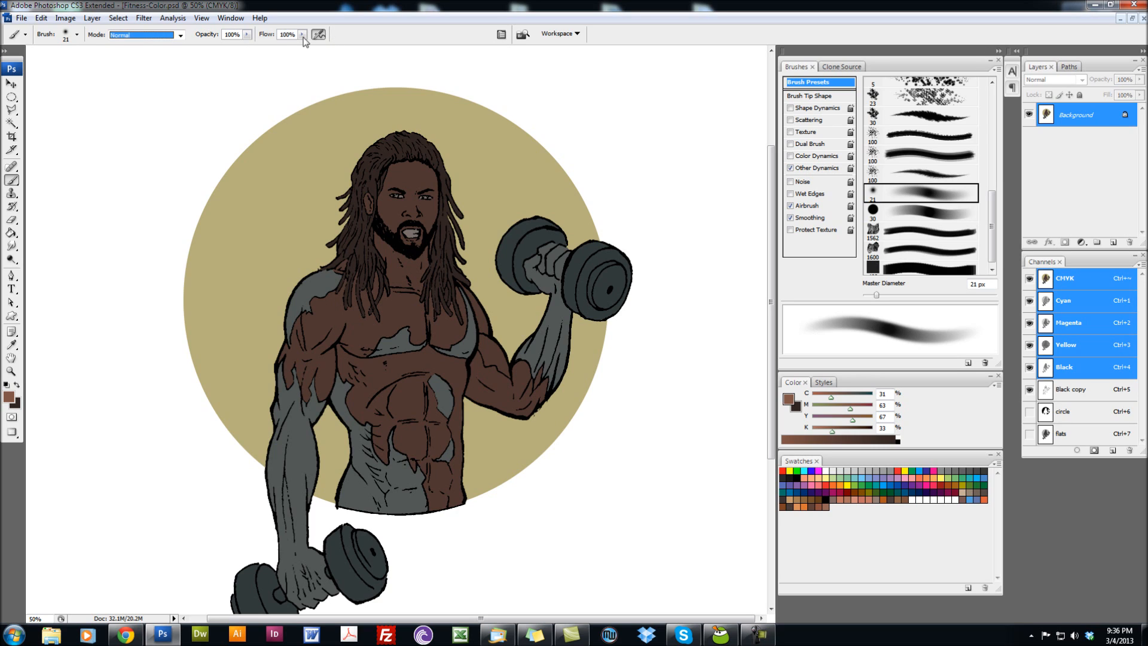
# Paint soft brown highlights on the brown shoulder muscle of the lowered arm, enlarging the brush to 35 px.
pyautogui.click(312, 330)
pyautogui.press(']')
pyautogui.press(']')
pyautogui.press(']')
pyautogui.moveTo(317, 304)
pyautogui.mouseDown()
pyautogui.moveTo(312, 344)
pyautogui.moveTo(333, 299)
pyautogui.mouseUp()
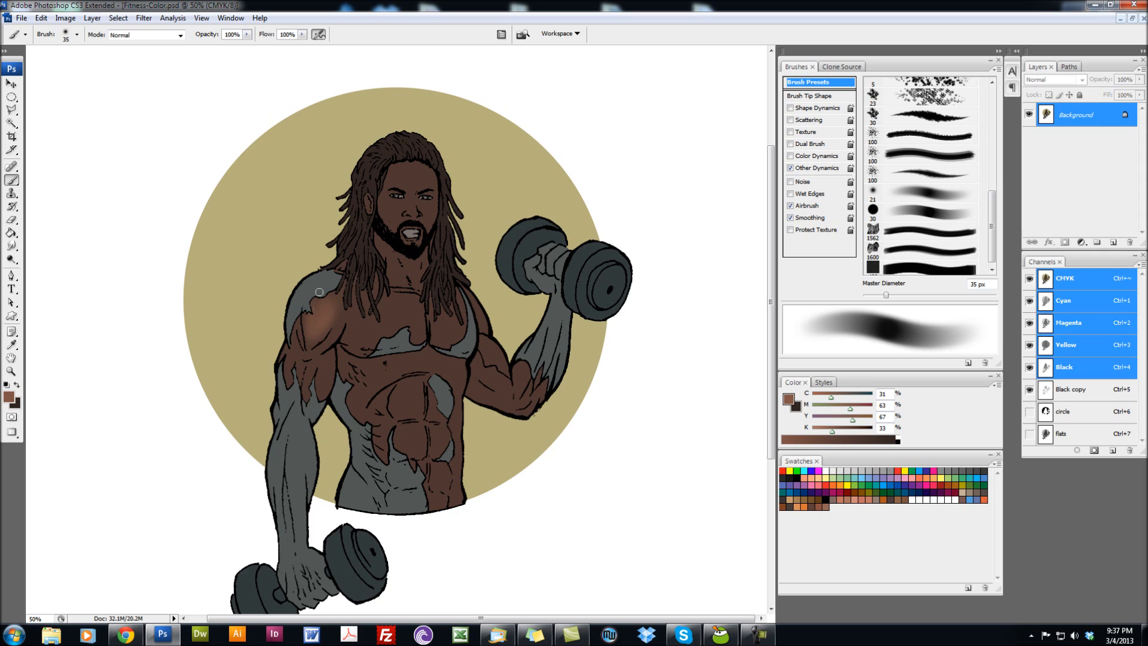
# Refine the shoulder highlight's edges with smaller brush sizes, using 25 px, 15 px and 25 px again.
pyautogui.press('[')
pyautogui.press('[')
pyautogui.press('[')
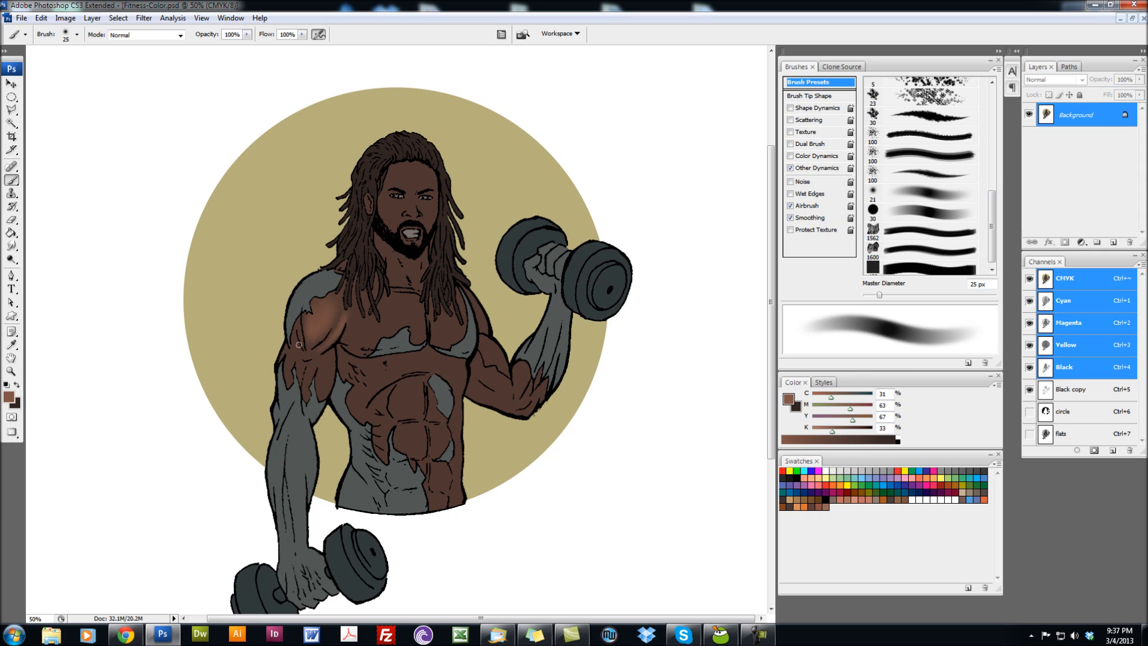
pyautogui.press('[')
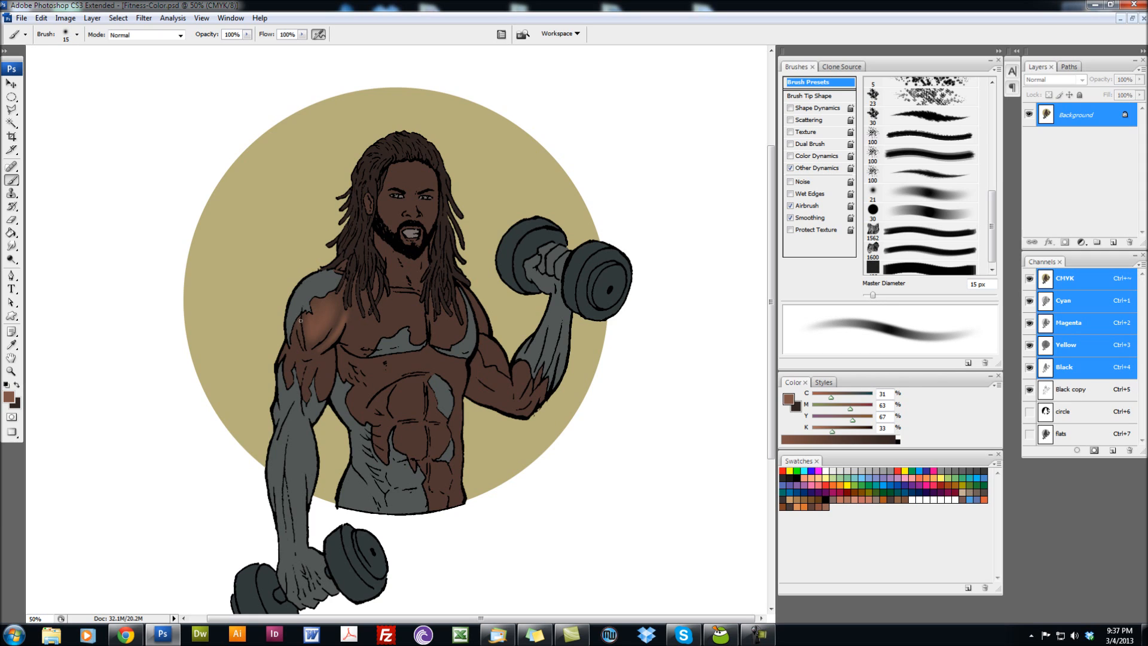
pyautogui.press(']')
pyautogui.press(']')
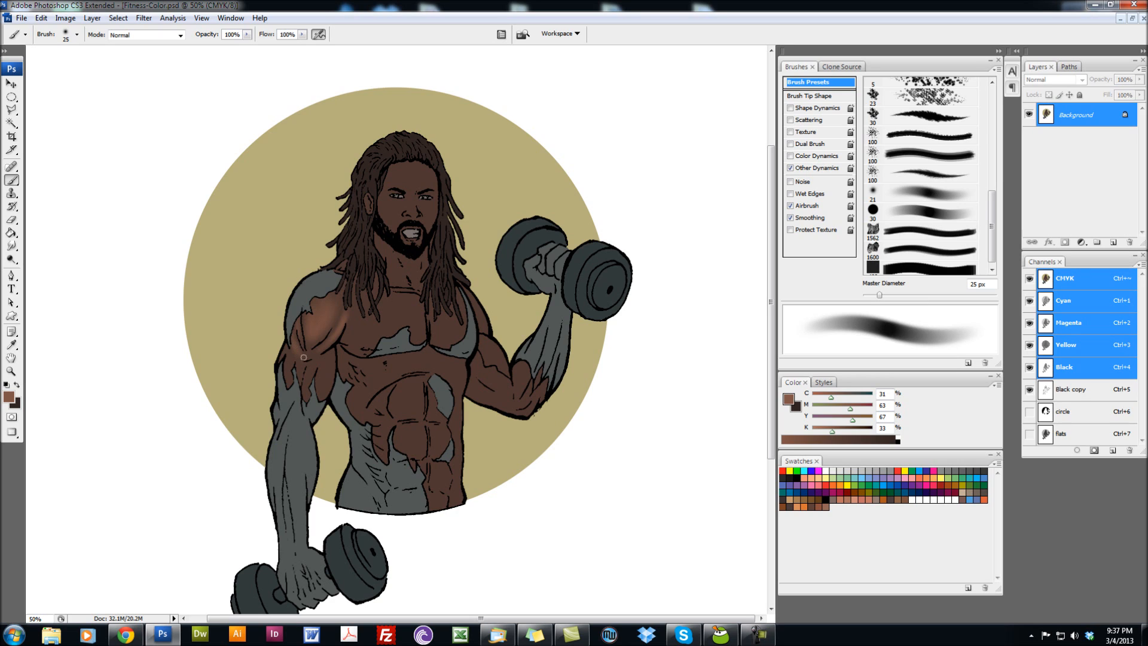
# Paint soft highlights down the upper part of the lowered arm, using brush sizes of 40 px and 30 px.
pyautogui.press(']')
pyautogui.press(']')
pyautogui.press(']')
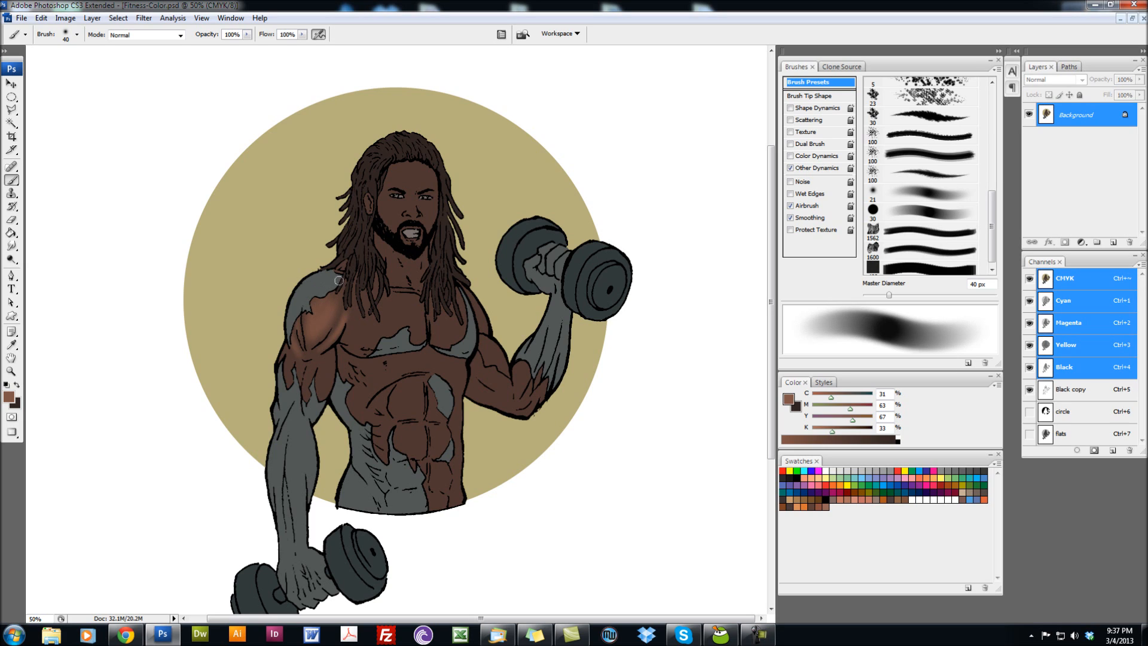
pyautogui.press('[')
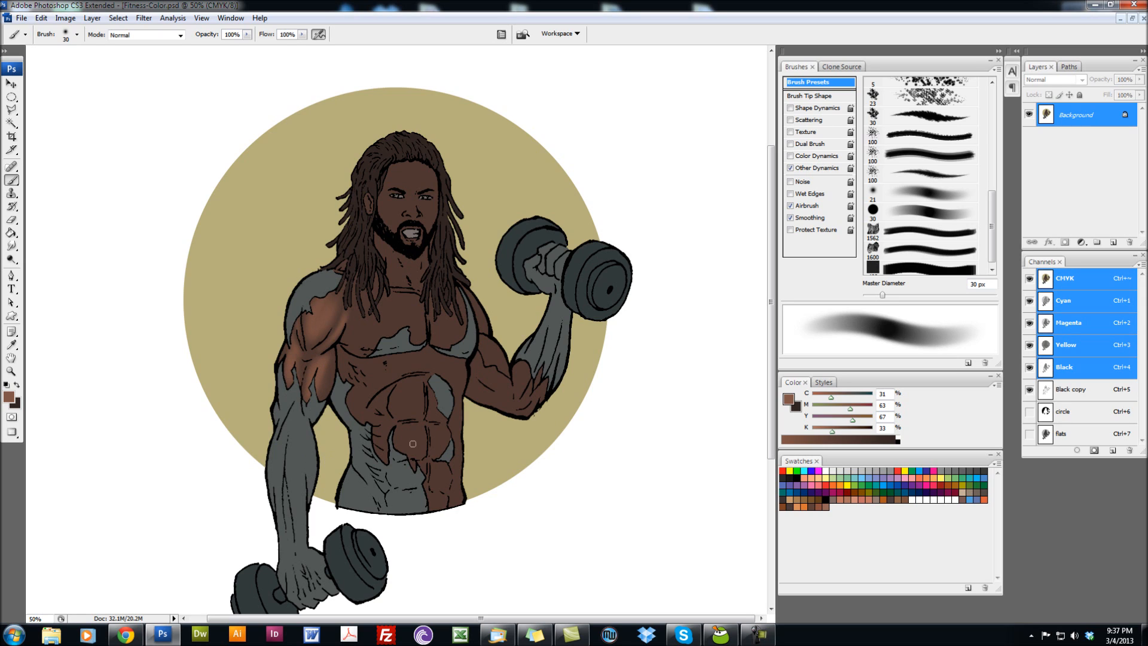
# Enlarge the brush to 50 px and paint soft brown highlights on the chest and abdominal muscles.
pyautogui.press(']')
pyautogui.press(']')
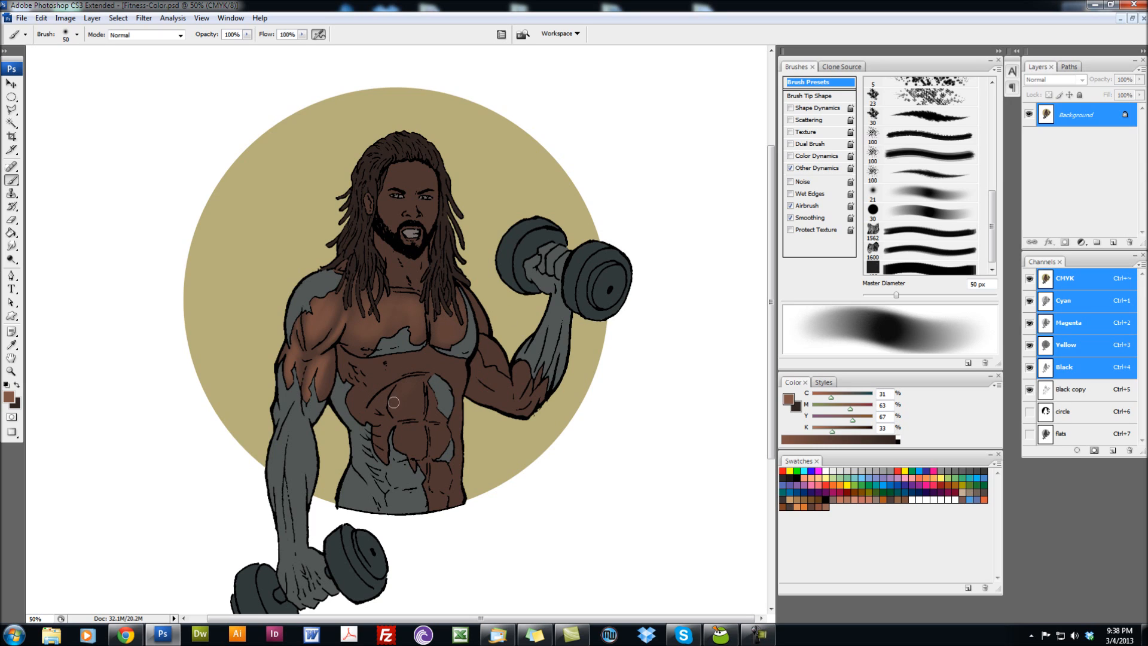
pyautogui.moveTo(402, 403)
pyautogui.mouseDown()
pyautogui.moveTo(445, 389)
pyautogui.moveTo(386, 447)
pyautogui.moveTo(420, 437)
pyautogui.moveTo(395, 442)
pyautogui.moveTo(404, 433)
pyautogui.moveTo(422, 452)
pyautogui.moveTo(451, 438)
pyautogui.moveTo(435, 431)
pyautogui.moveTo(441, 440)
pyautogui.moveTo(435, 415)
pyautogui.mouseUp()
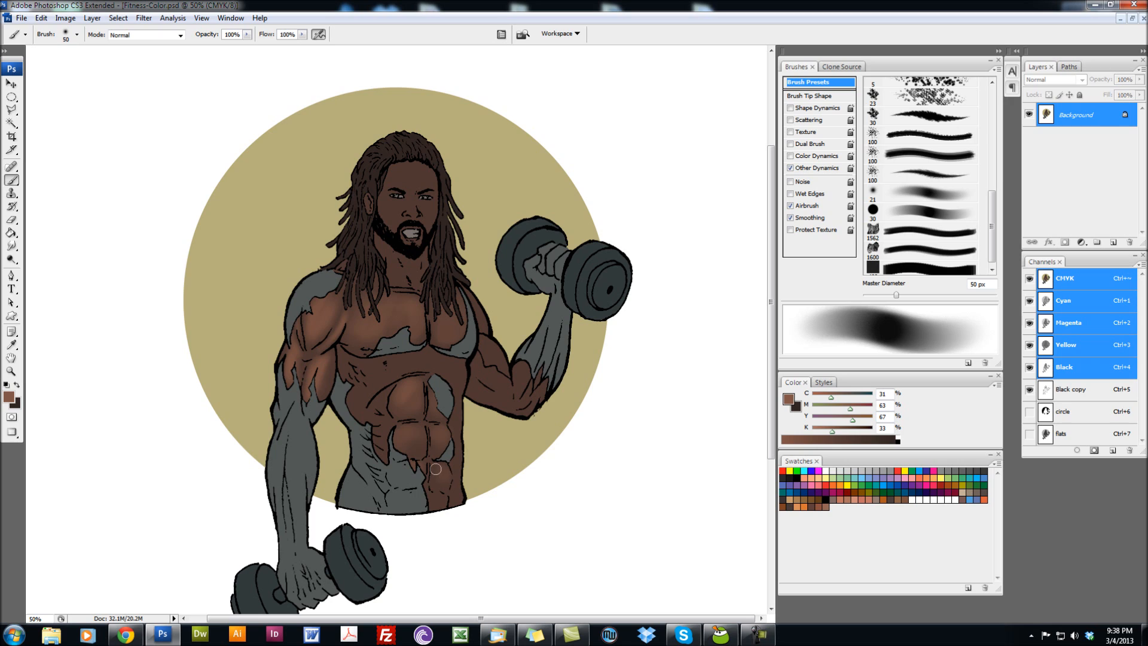
# Paint soft brown highlights on the lower abdominal muscles and chest, using brush sizes of 50 px and 40 px.
pyautogui.moveTo(441, 500)
pyautogui.mouseDown()
pyautogui.moveTo(424, 453)
pyautogui.moveTo(441, 434)
pyautogui.mouseUp()
pyautogui.press('[')
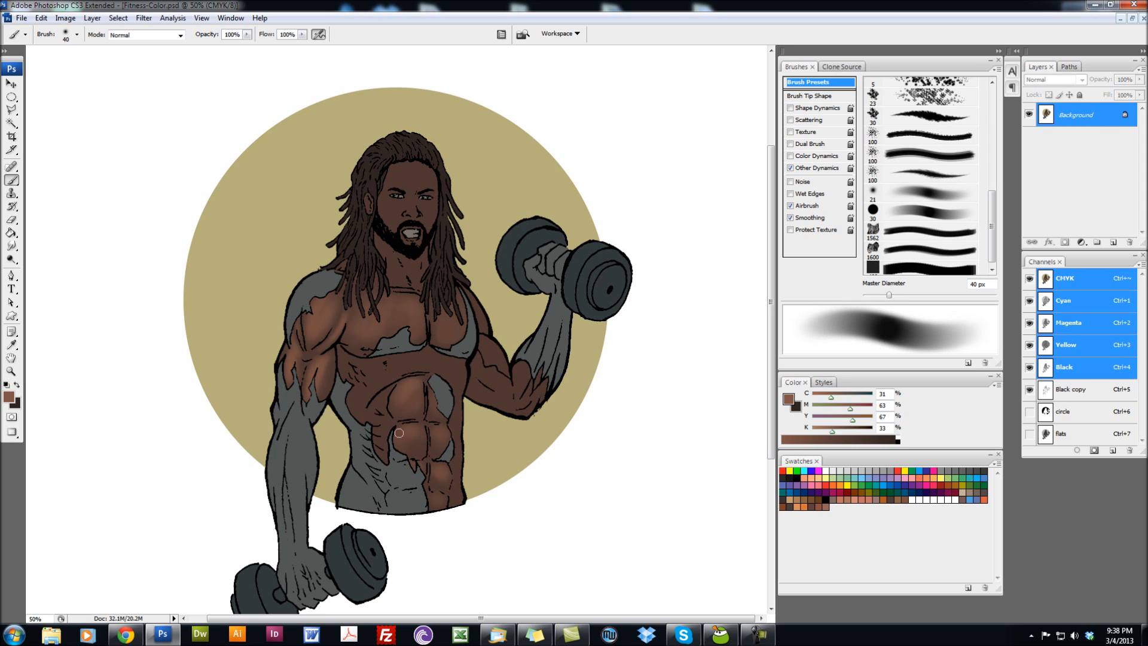
pyautogui.press(']')
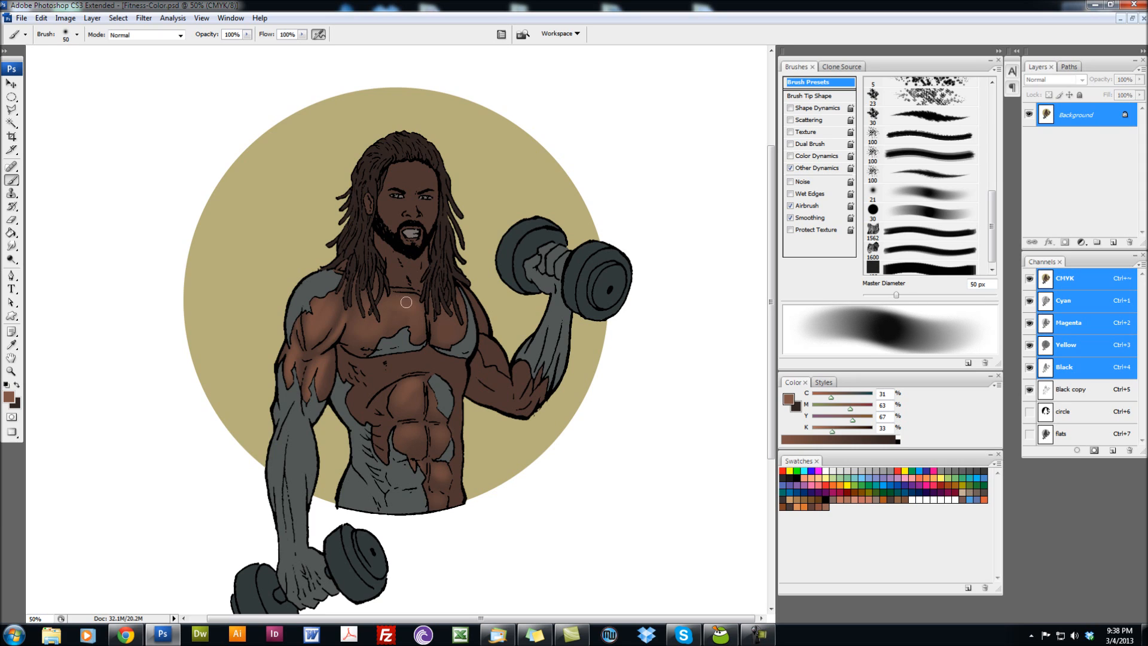
# Paint soft brown highlights along the raised arm's upper part and elbow, using 45 px, 25 px and 40 px brushes.
pyautogui.press('[')
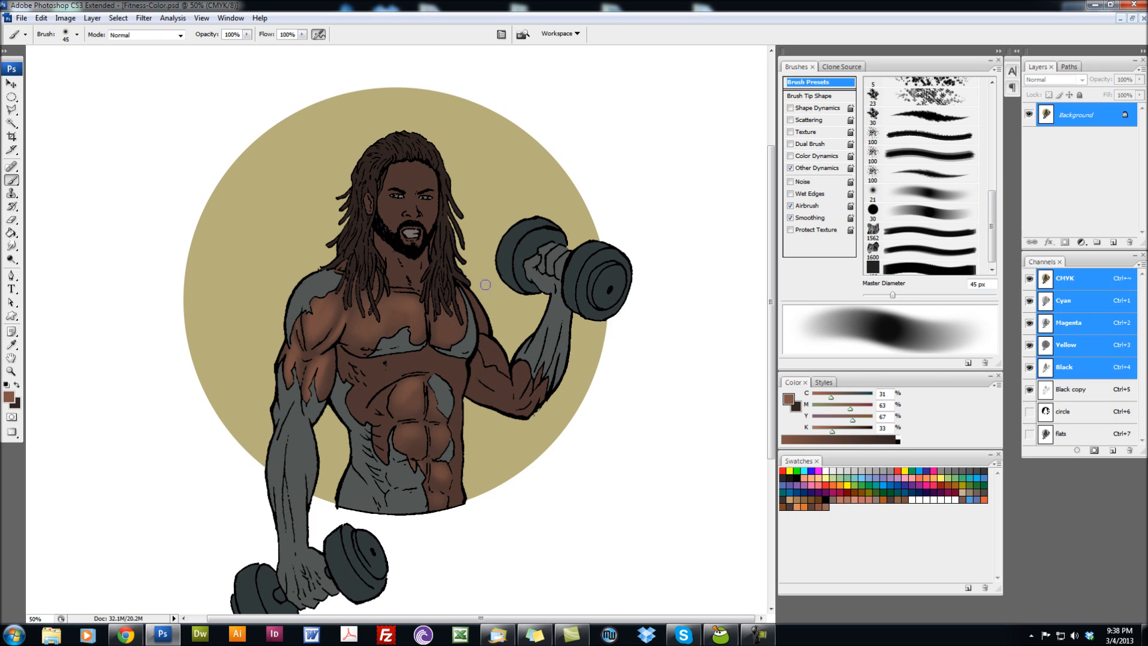
pyautogui.press('[')
pyautogui.press('[')
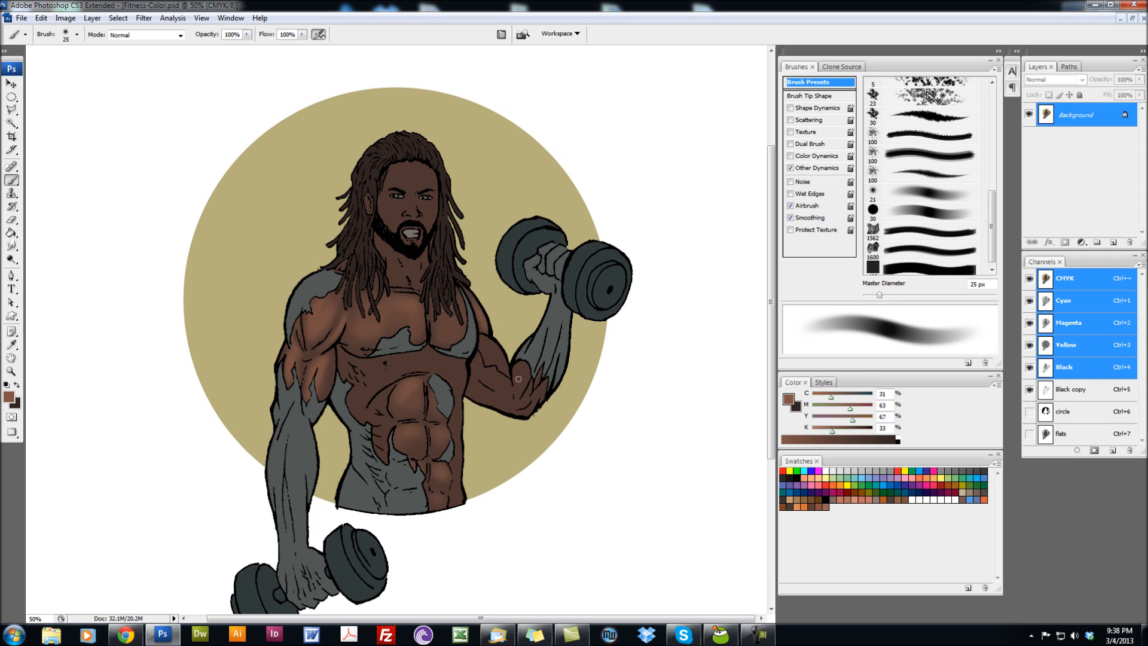
pyautogui.press(']')
pyautogui.press(']')
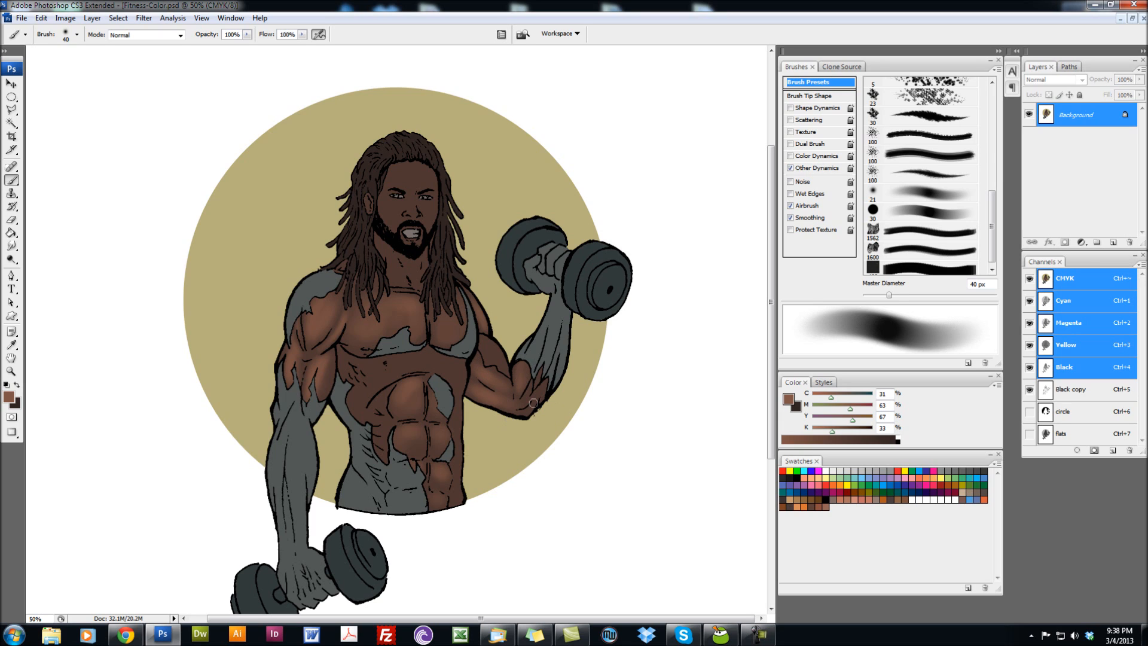
pyautogui.press('[')
pyautogui.press('[')
pyautogui.press(']')
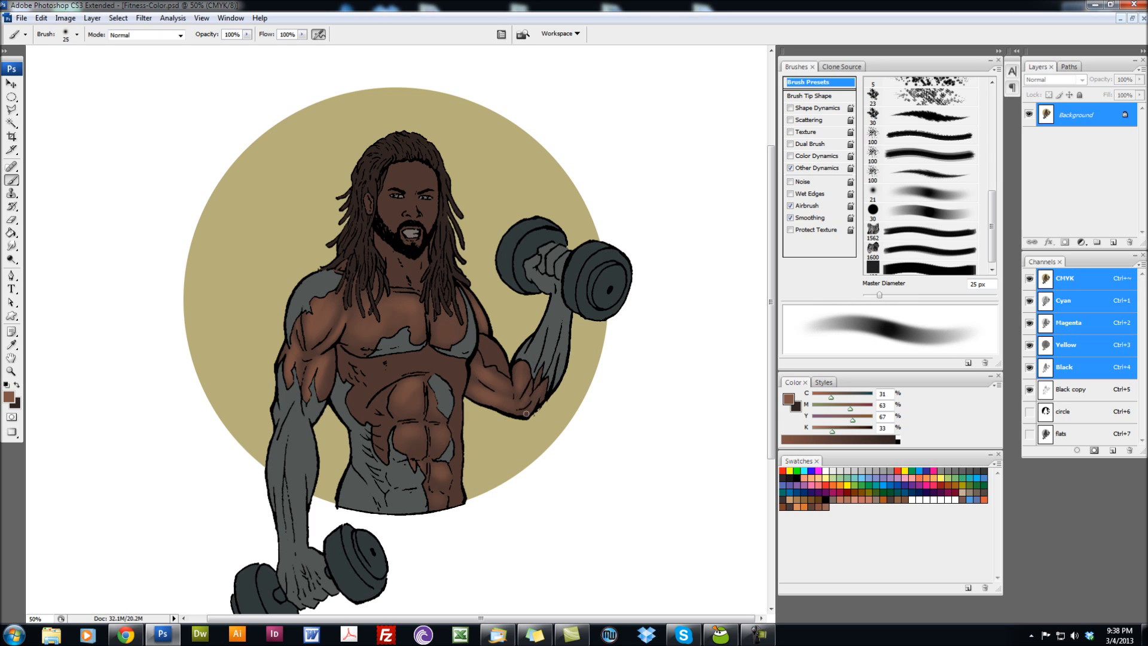
# Paint soft brown highlights across the ribs below the chest, varying the brush between 45 px, 20 px, 30 px and 40 px.
pyautogui.press(']')
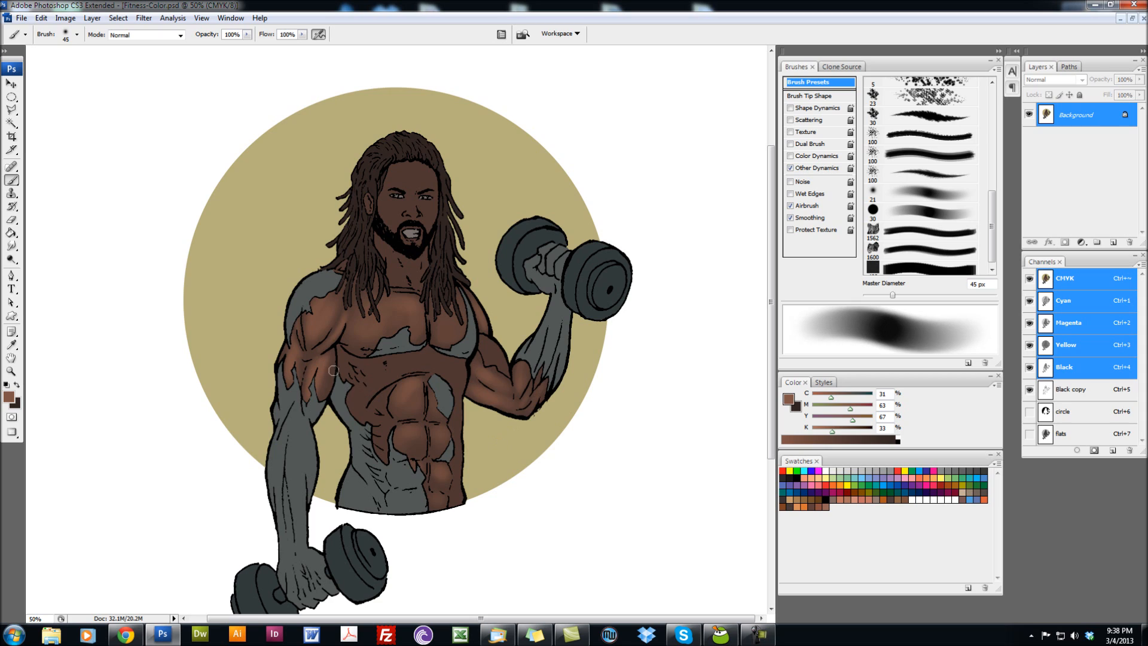
pyautogui.press('[')
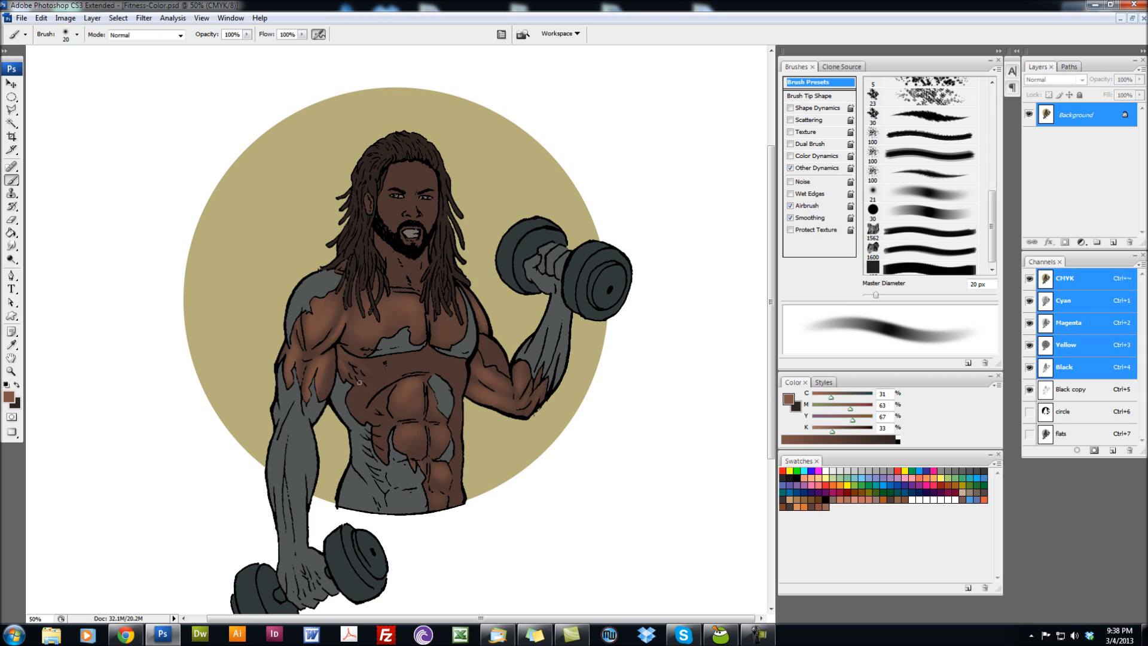
pyautogui.press(']')
pyautogui.press(']')
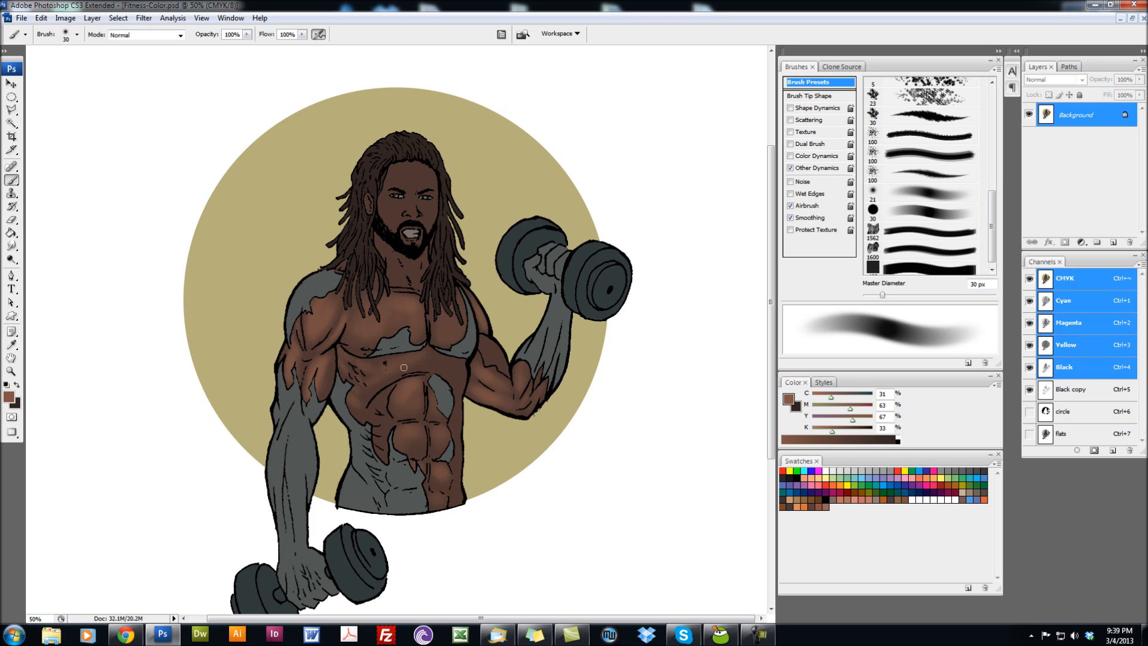
pyautogui.press(']')
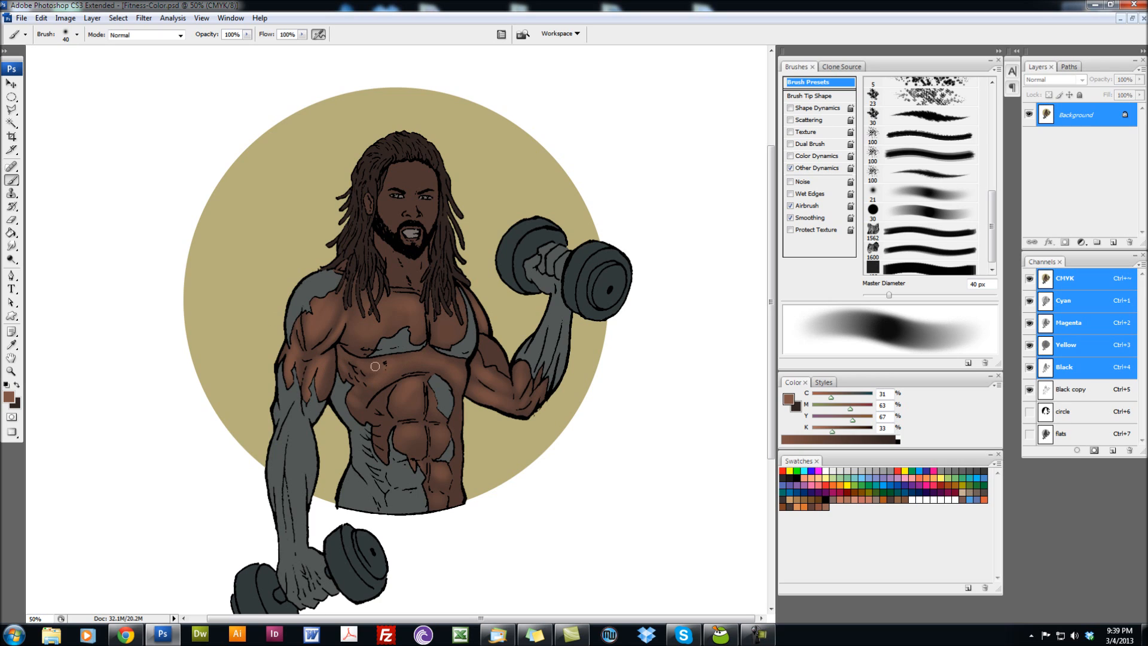
# Reduce the brush to 25 px and paint a brown highlight down the waist beside the abdominal muscles on the raised-arm side.
pyautogui.press('[')
pyautogui.press('[')
pyautogui.press('[')
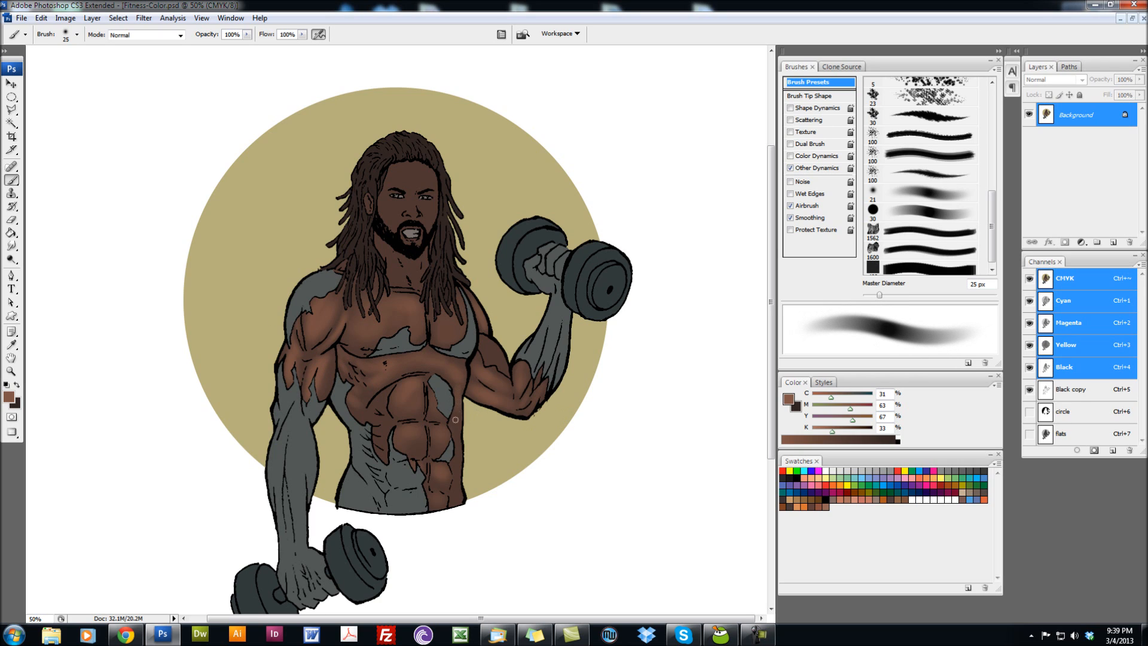
pyautogui.moveTo(458, 440); pyautogui.dragTo(456, 473)
# Choose the orange swatch (C 8, M 78, Y 88, K 1) and set the brush to Screen mode with 20% flow.
pyautogui.click(983, 499)
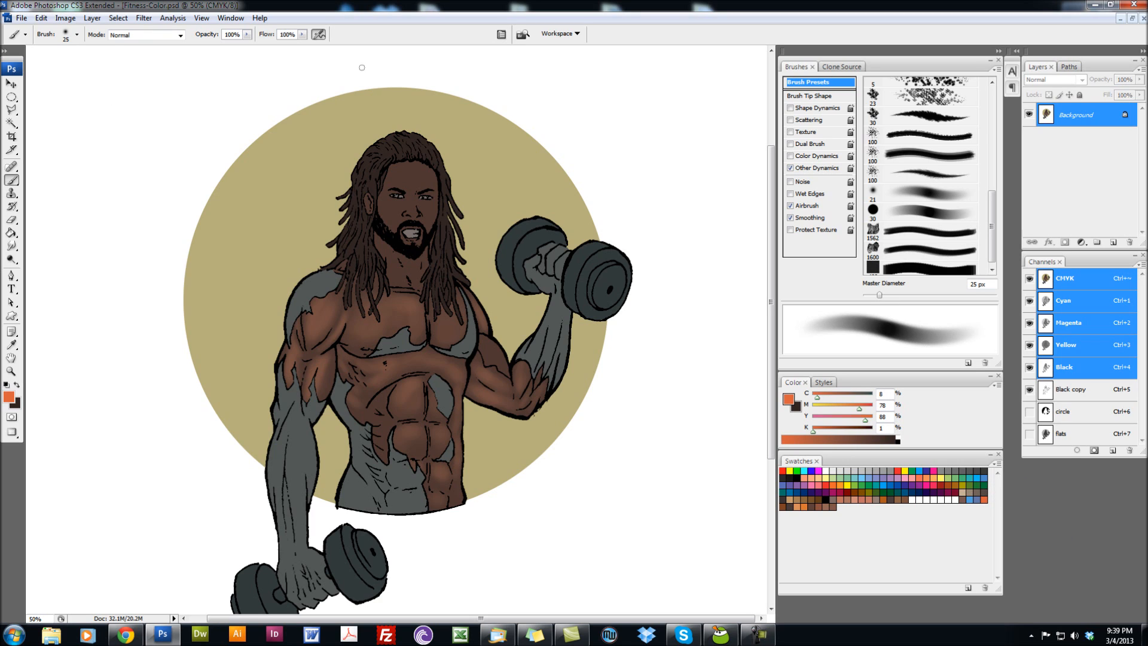
pyautogui.click(178, 35)
pyautogui.click(135, 156)
pyautogui.press('Return')
pyautogui.hotkey('shift', '3')
# Paint orange highlights on the brown shoulder muscle of the lowered arm, using brush sizes of 35 px and 40 px.
pyautogui.press(']')
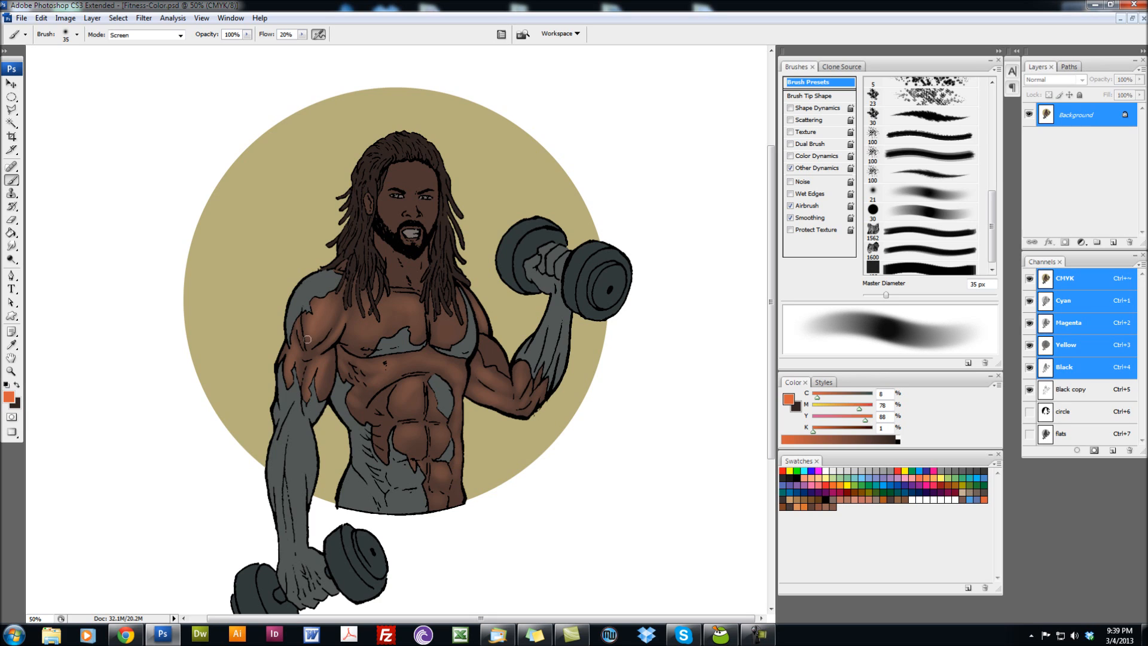
pyautogui.moveTo(309, 338); pyautogui.dragTo(309, 319)
pyautogui.press(']')
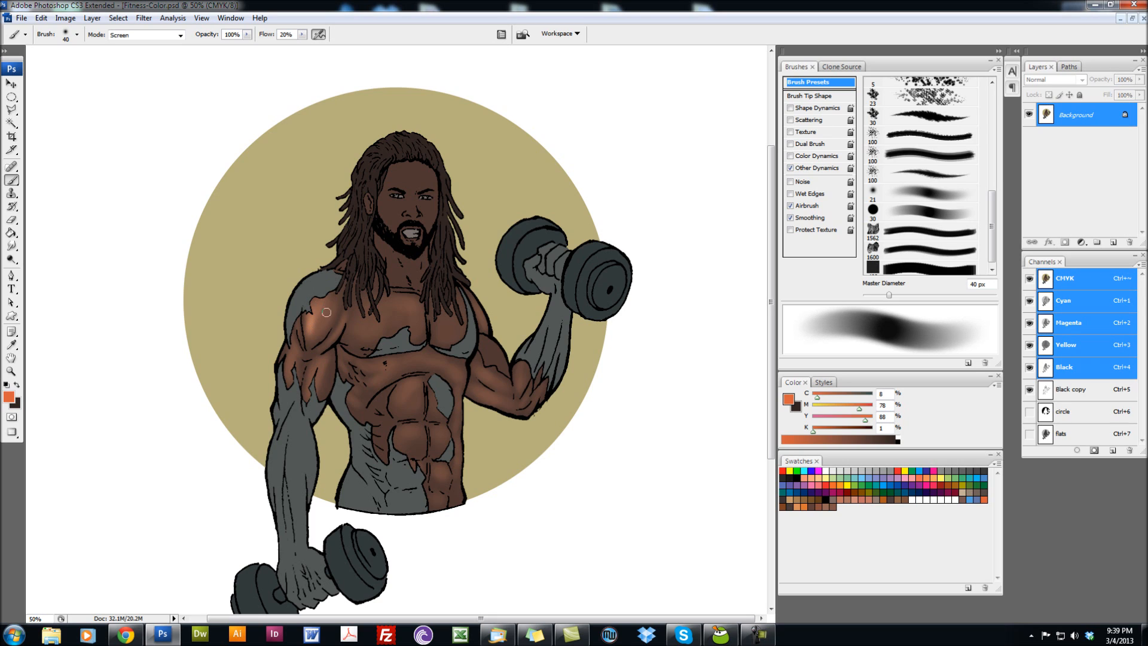
# Add orange highlights along the shoulder's edge and down the lowered arm's upper part, using 15 px and 30 px brushes.
pyautogui.press('[')
pyautogui.press('[')
pyautogui.press('[')
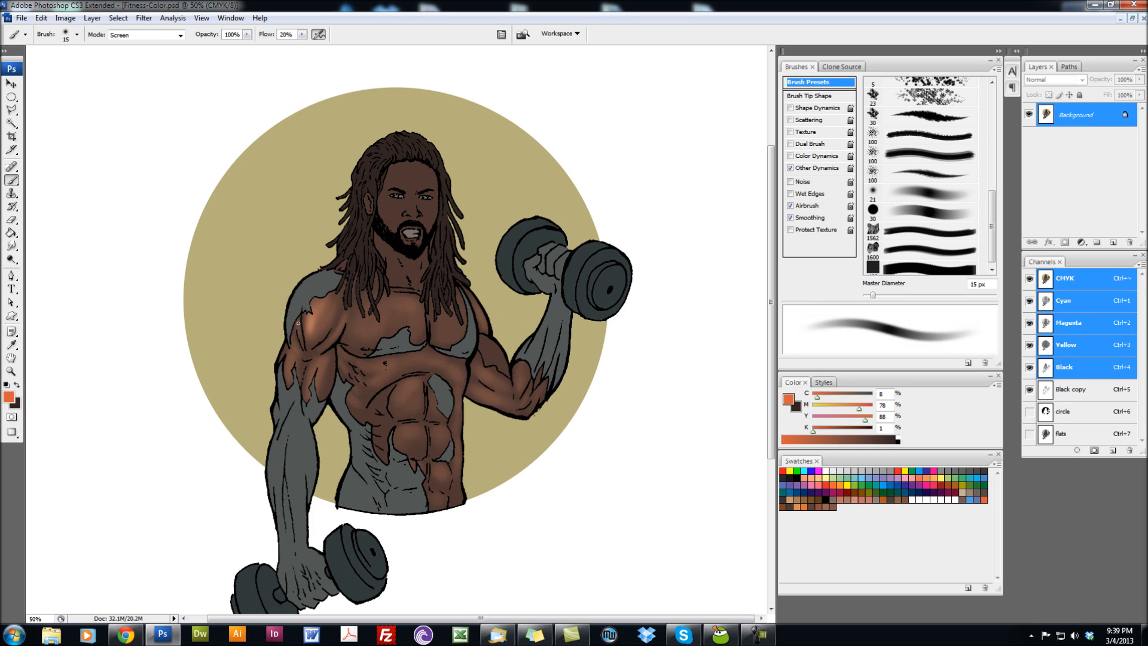
pyautogui.press(']')
pyautogui.press(']')
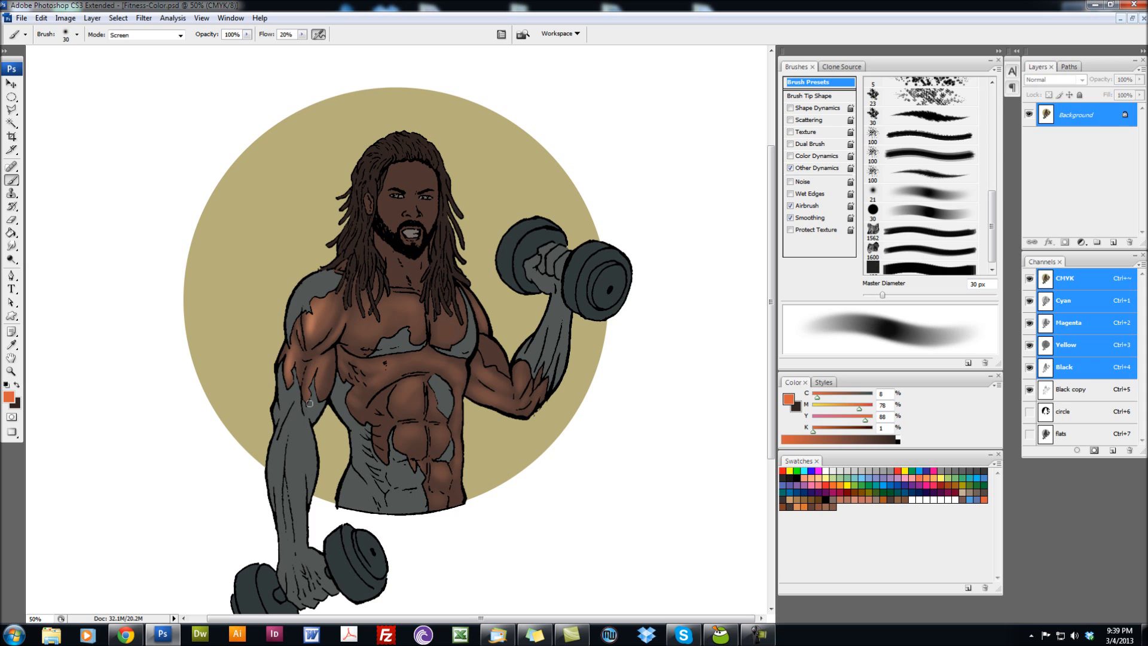
# Enlarge the brush to 60 px and paint a broad orange highlight across the chest muscle beside the lowered arm.
pyautogui.press(']')
pyautogui.press(']')
pyautogui.press(']')
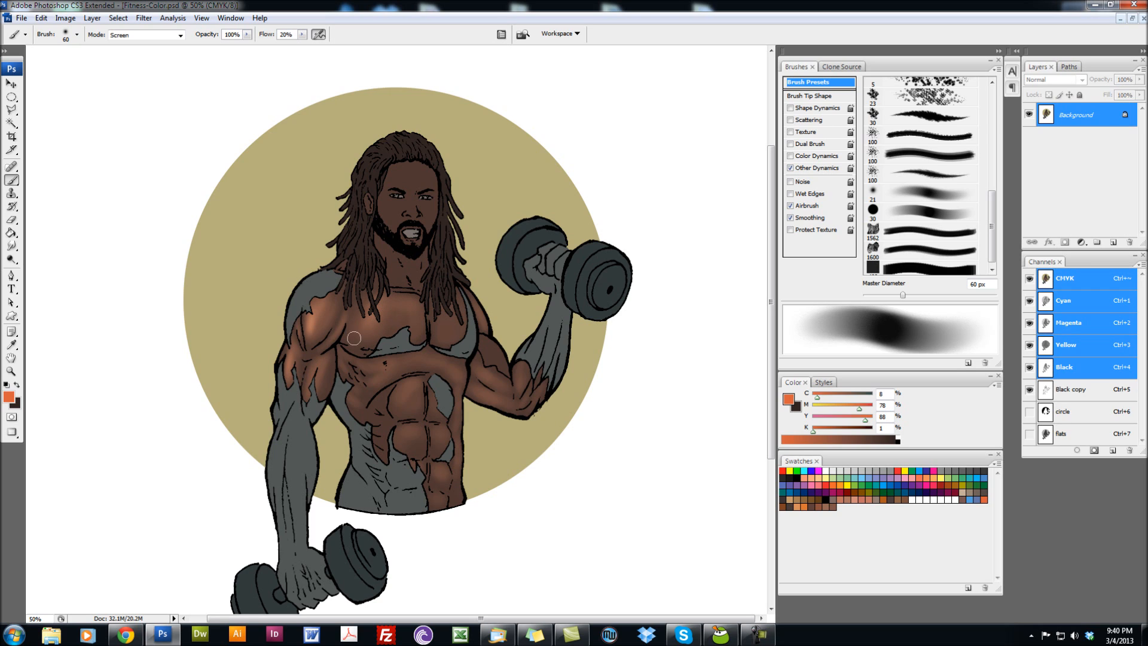
pyautogui.moveTo(381, 317)
pyautogui.mouseDown()
pyautogui.moveTo(412, 307)
pyautogui.moveTo(374, 318)
pyautogui.moveTo(374, 302)
pyautogui.moveTo(412, 308)
pyautogui.moveTo(371, 325)
pyautogui.moveTo(375, 301)
pyautogui.moveTo(385, 313)
pyautogui.moveTo(315, 314)
pyautogui.mouseUp()
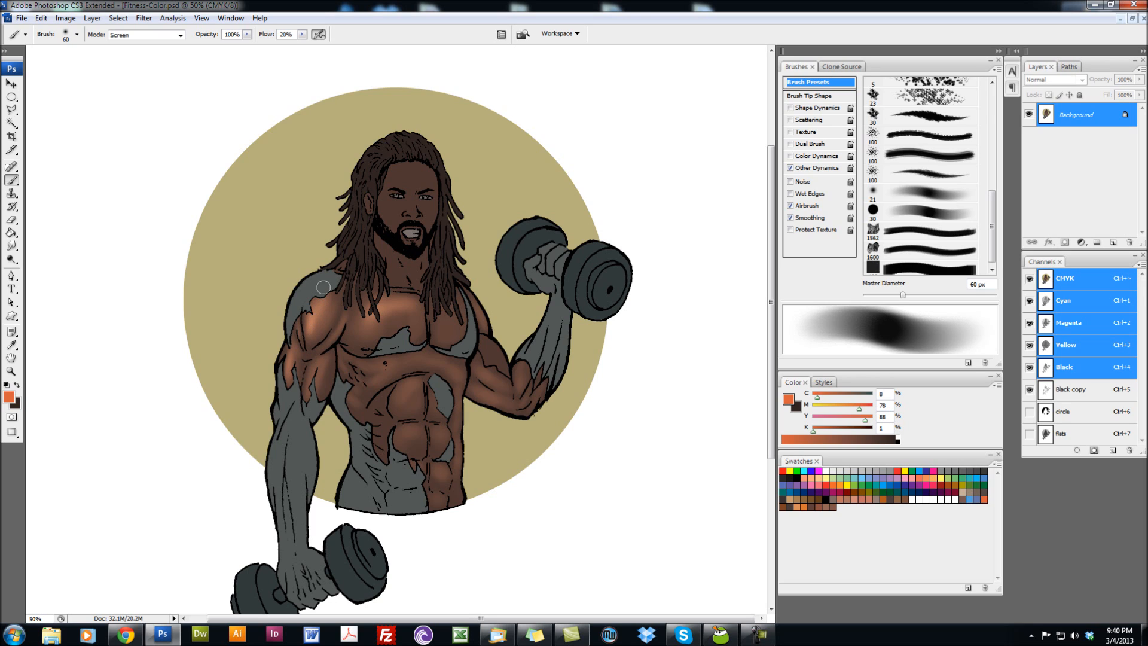
# Paint orange highlights on the upper abdominal muscles, using brush sizes of 25 px and 40 px.
pyautogui.press('[')
pyautogui.press('[')
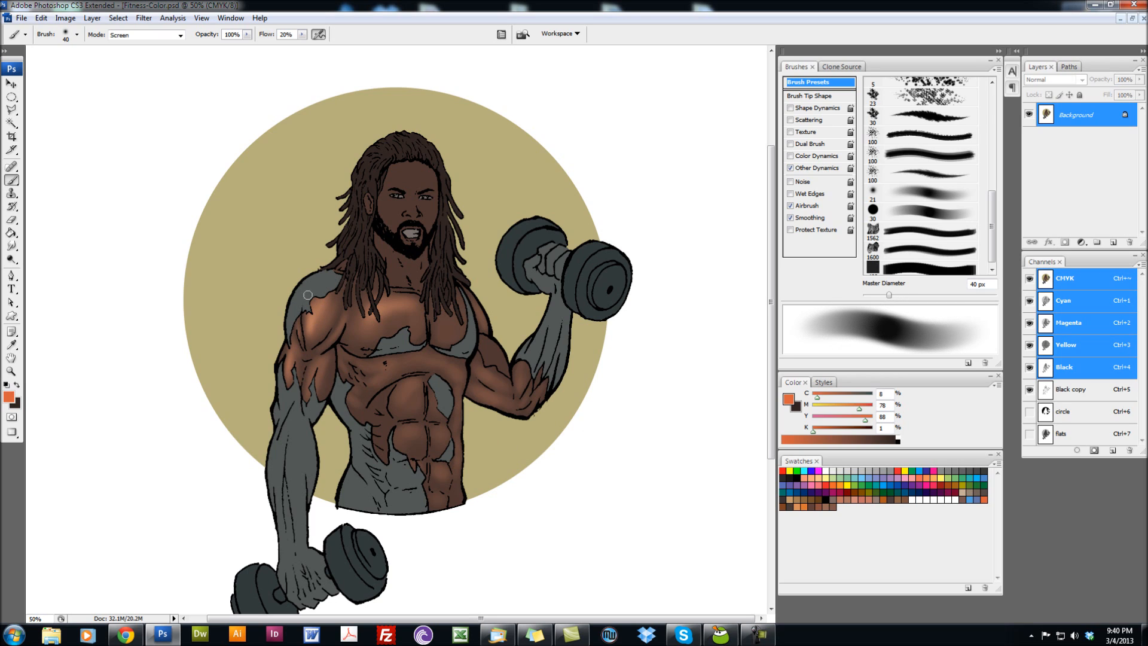
pyautogui.press('[')
pyautogui.press('[')
pyautogui.press('[')
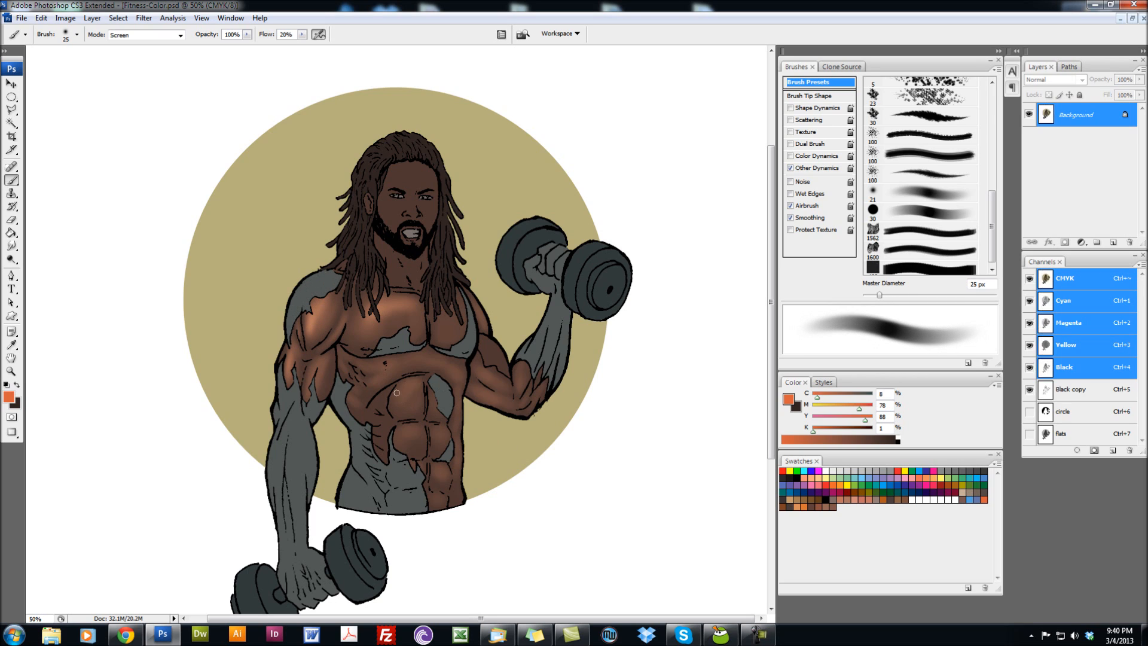
pyautogui.press(']')
pyautogui.press(']')
pyautogui.press(']')
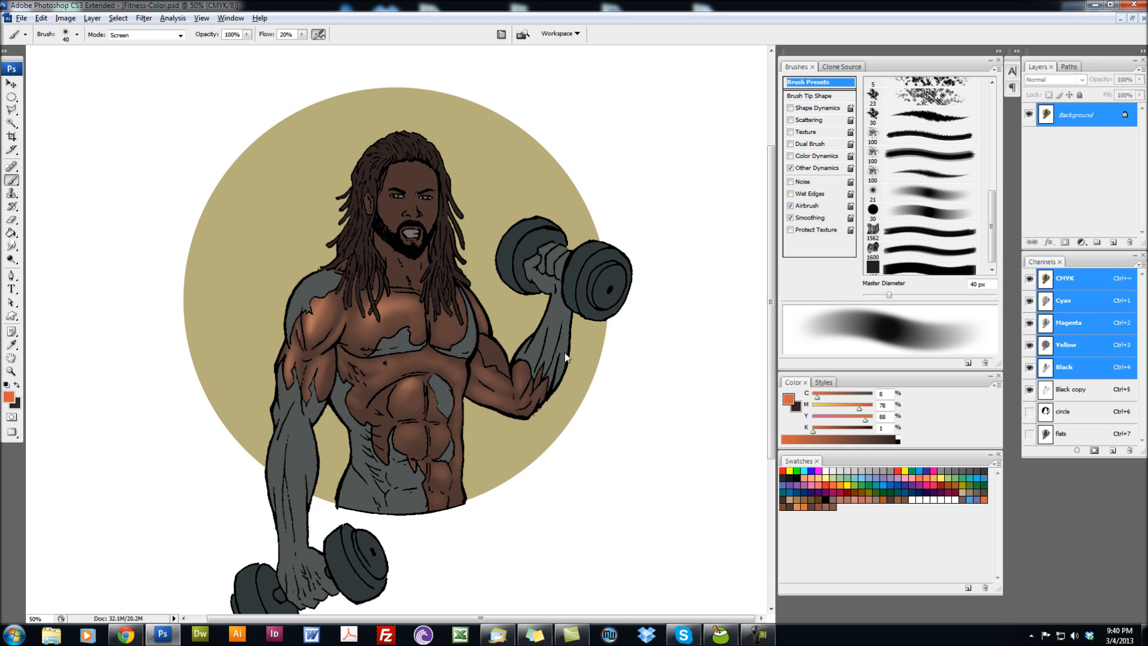
# Extend the orange highlights over the remaining abdominal muscles and the chest's raised-arm side, using 35 px, 45 px, 30 px and 40 px brushes.
pyautogui.press('[')
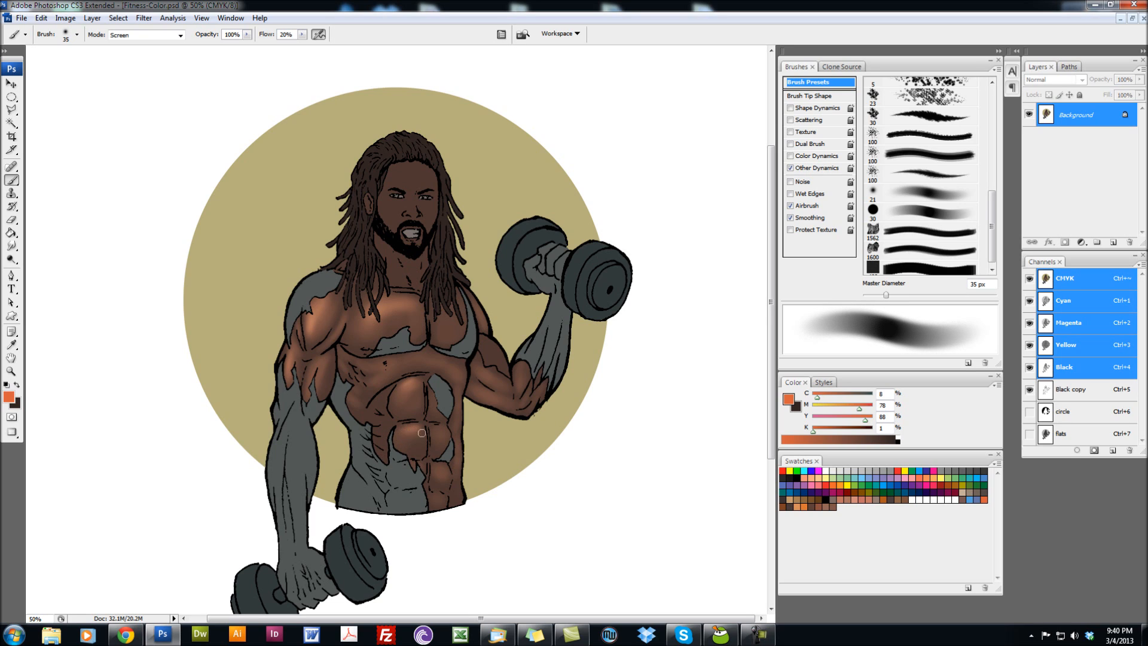
pyautogui.press(']')
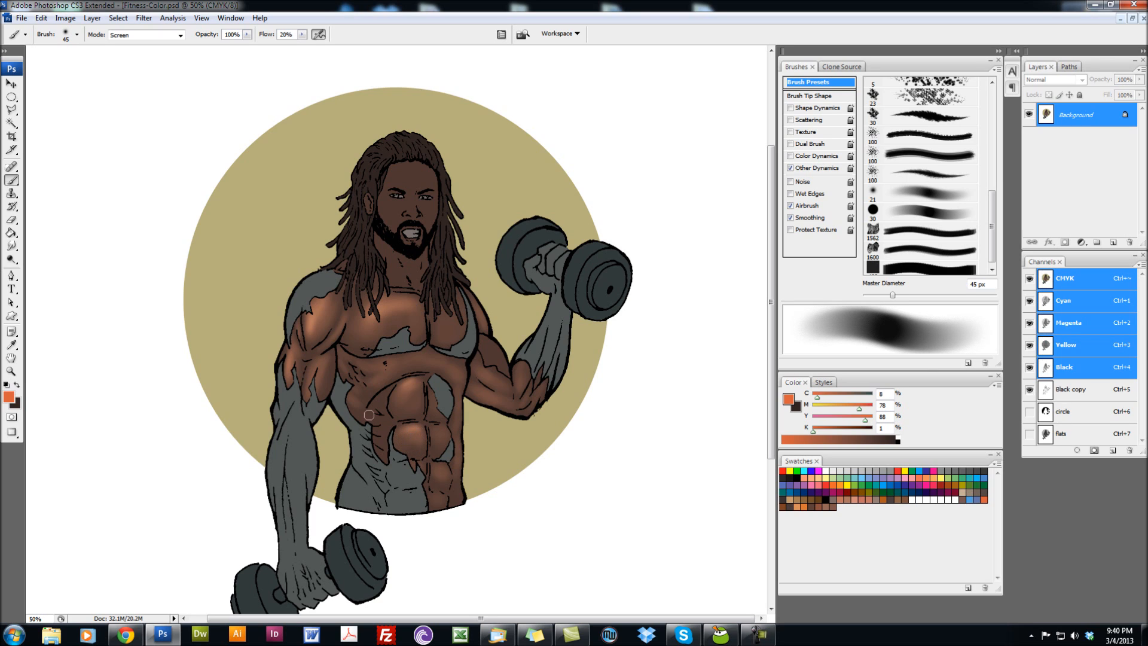
pyautogui.press('[')
pyautogui.press('[')
pyautogui.press('[')
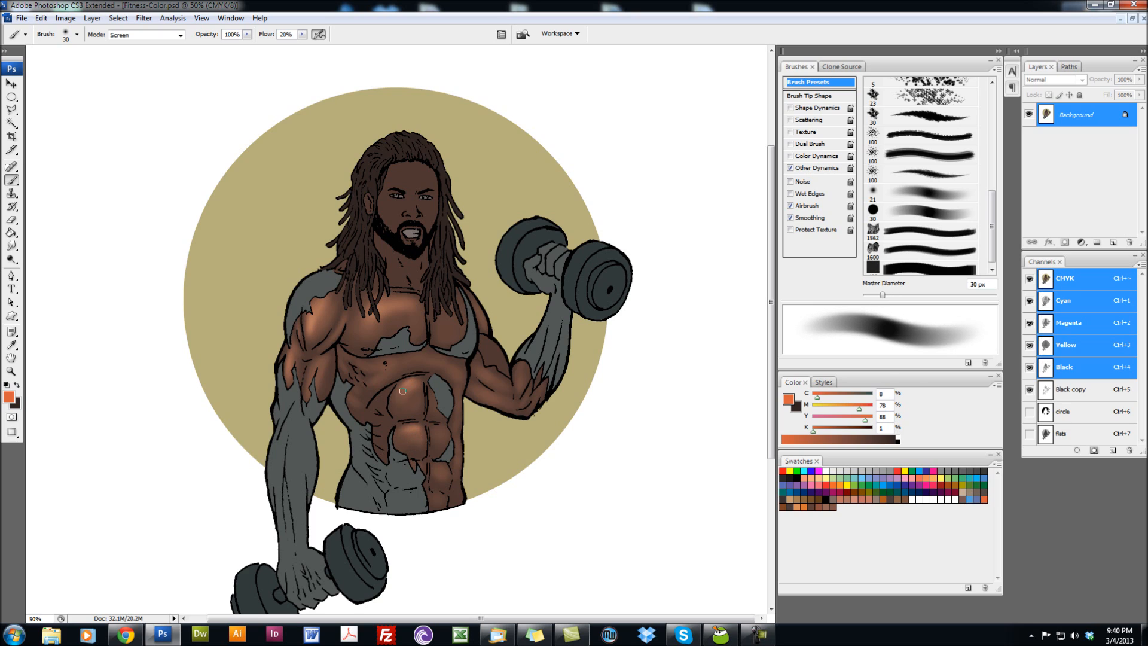
pyautogui.press(']')
pyautogui.moveTo(432, 432)
pyautogui.mouseDown()
pyautogui.moveTo(446, 432)
pyautogui.moveTo(433, 433)
pyautogui.mouseUp()
pyautogui.moveTo(434, 428); pyautogui.dragTo(436, 428)
pyautogui.press(']')
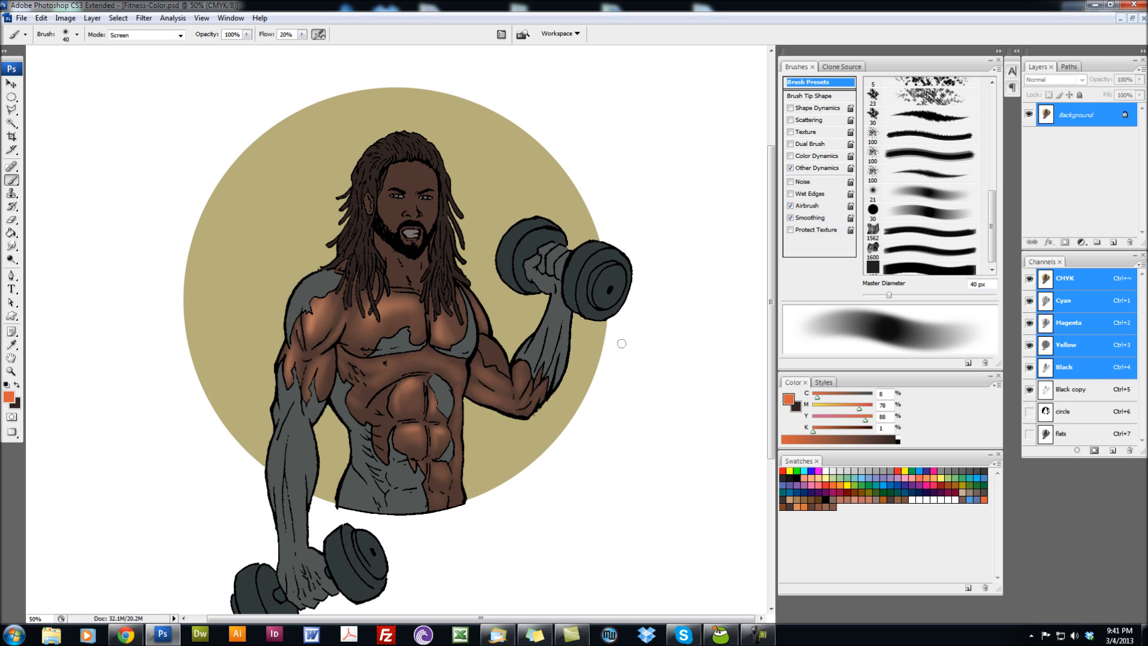
# Paint orange highlights on the ribs and the band below the chest, using 15 px, 30 px and 25 px brushes.
pyautogui.press('[')
pyautogui.press('[')
pyautogui.press('[')
pyautogui.press('[')
pyautogui.press('[')
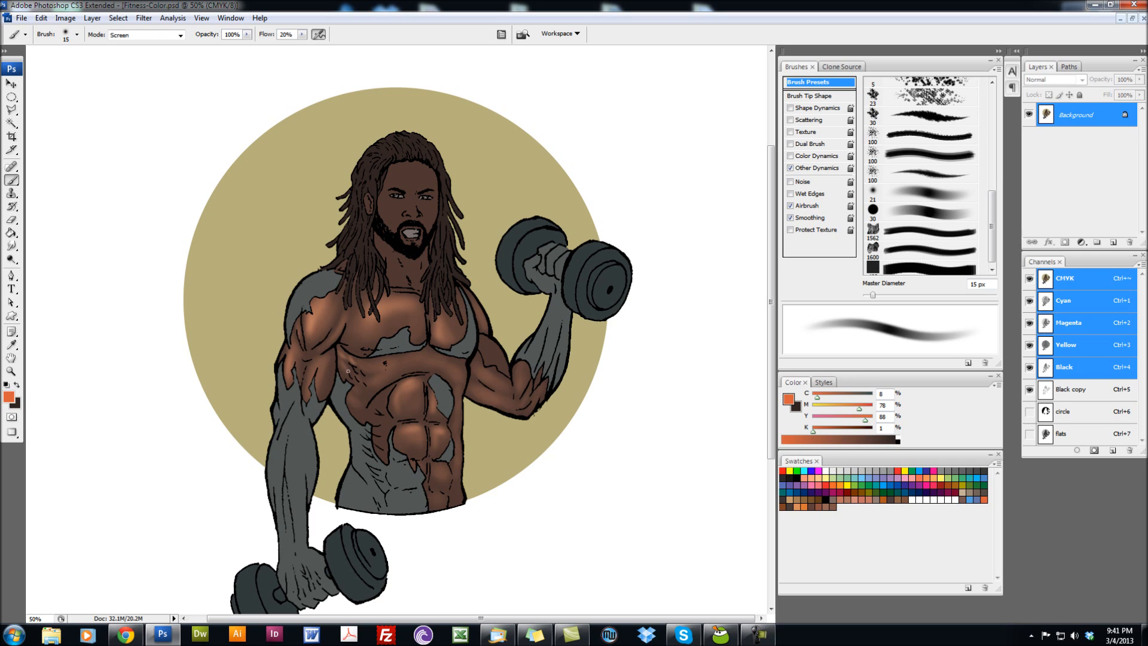
pyautogui.press(']')
pyautogui.press(']')
pyautogui.press(']')
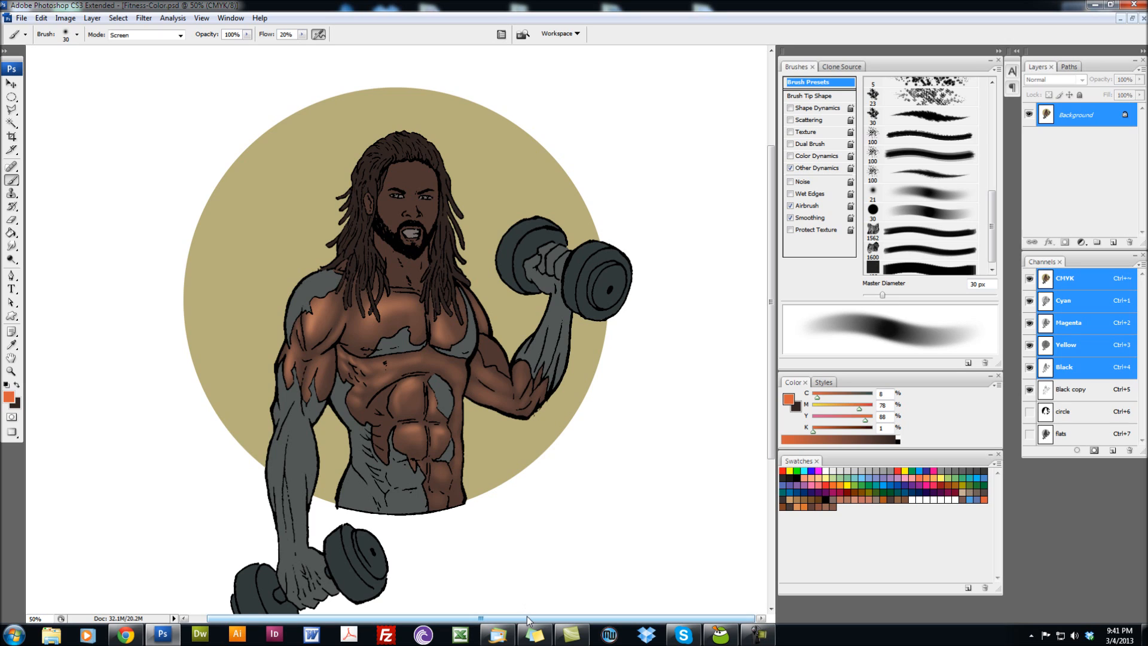
pyautogui.press('[')
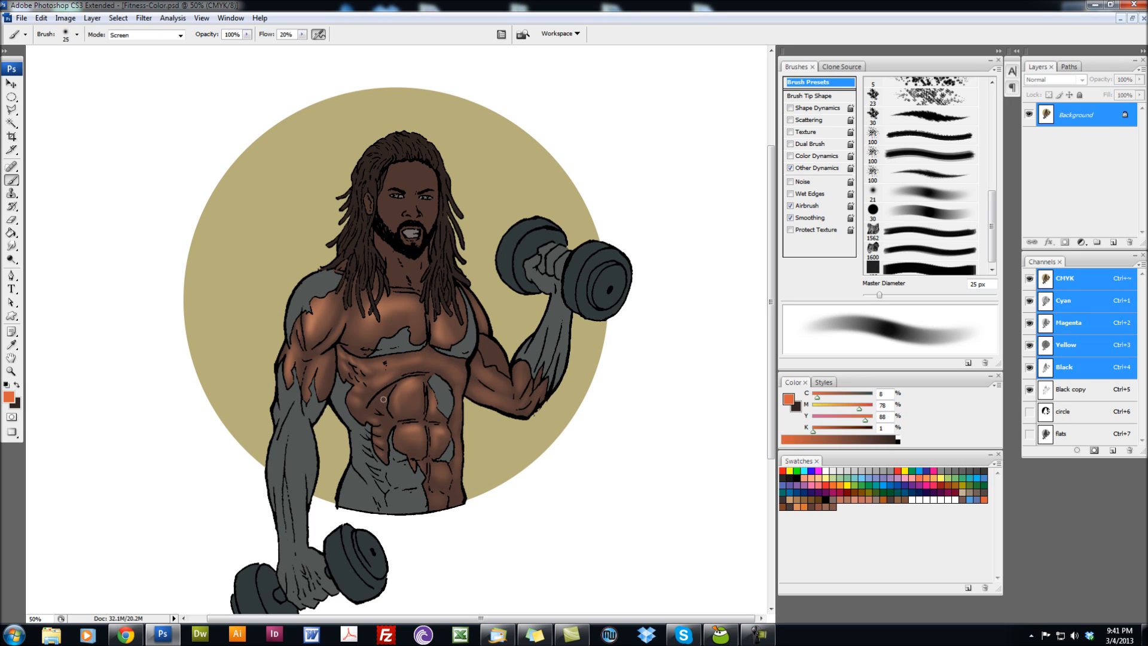
# Touch up the orange torso and chest highlights with larger brushes of 40 px and 60 px.
pyautogui.press(']')
pyautogui.press(']')
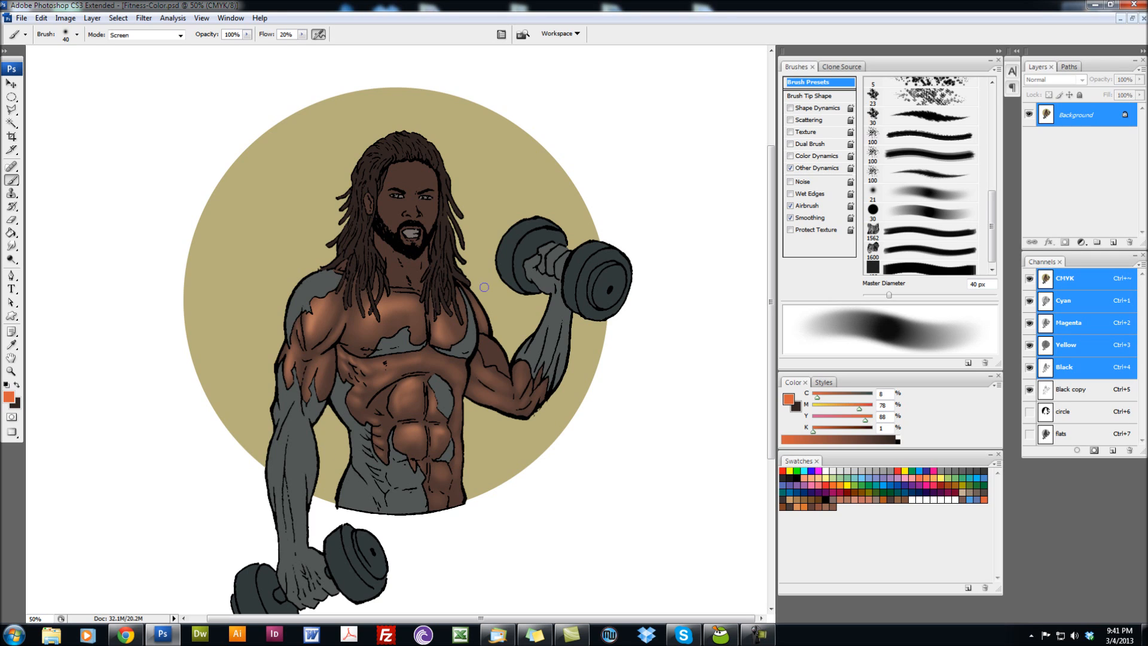
pyautogui.press(']')
pyautogui.press(']')
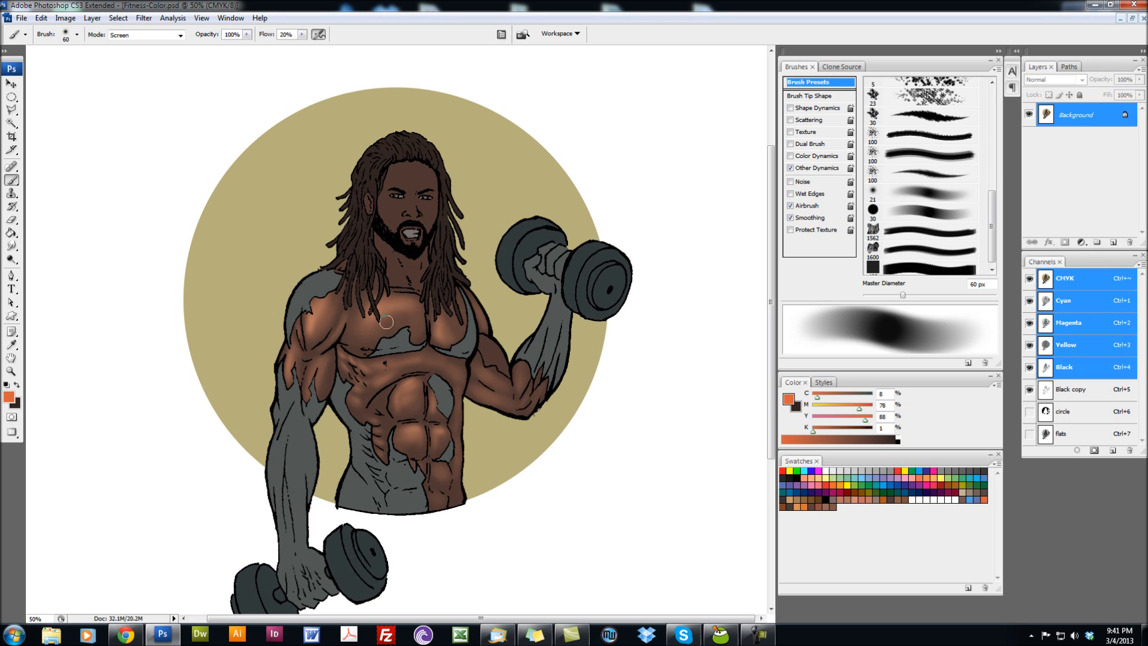
# Intensify the orange highlight on the lowered arm's shoulder muscle, using brush sizes of 35 px and 20 px.
pyautogui.press('[')
pyautogui.press('[')
pyautogui.press('[')
pyautogui.press('[')
pyautogui.press('[')
pyautogui.press('[')
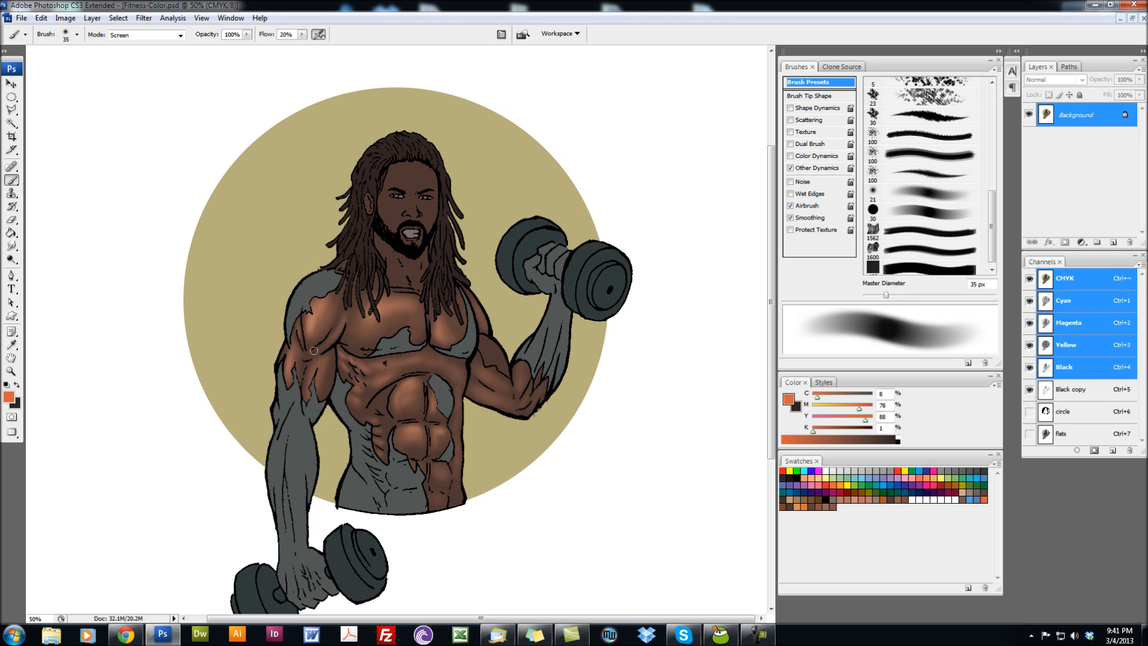
pyautogui.press('[')
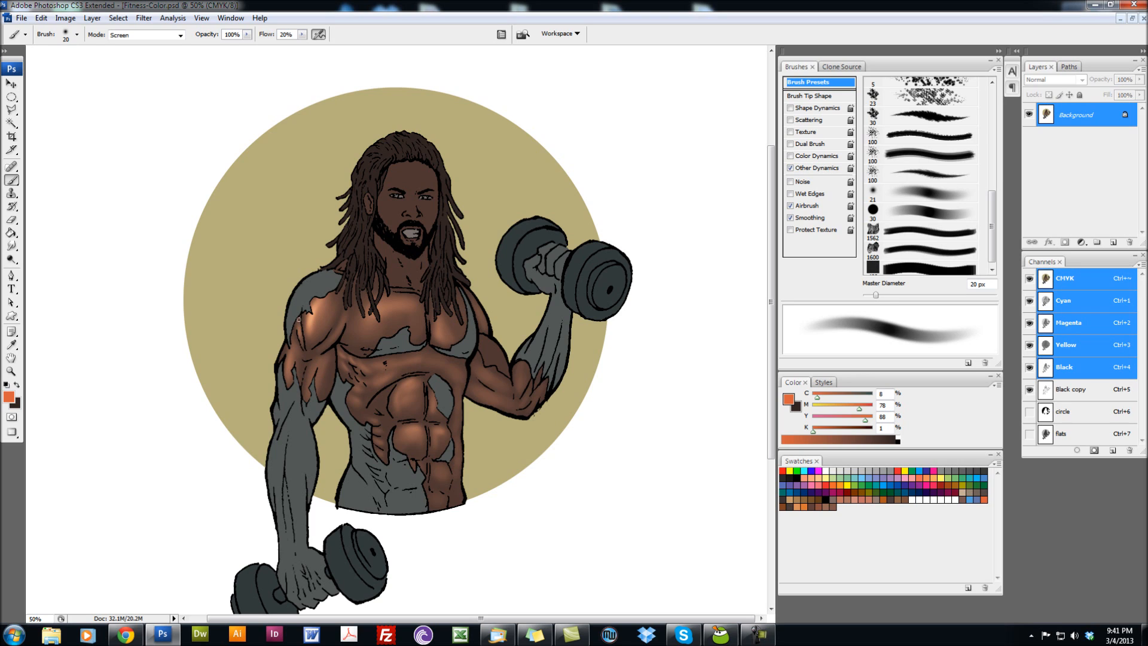
# Refine the bright orange highlight along the shoulder's edge, using 30 px, 10 px and 15 px brushes.
pyautogui.press(']')
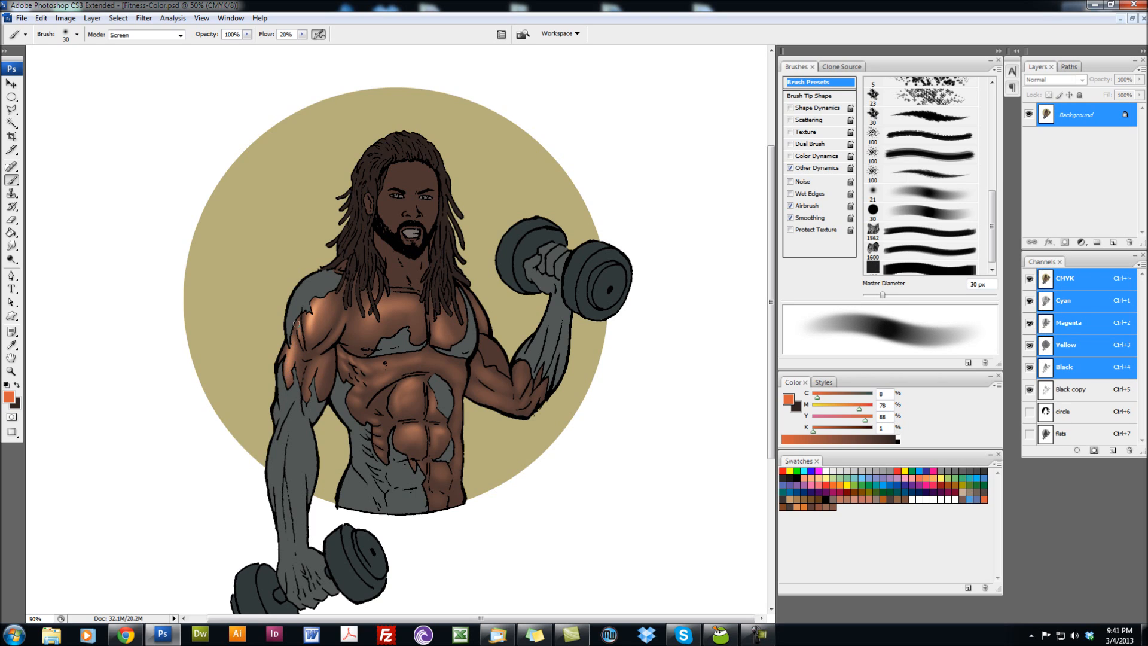
pyautogui.press('[')
pyautogui.press('[')
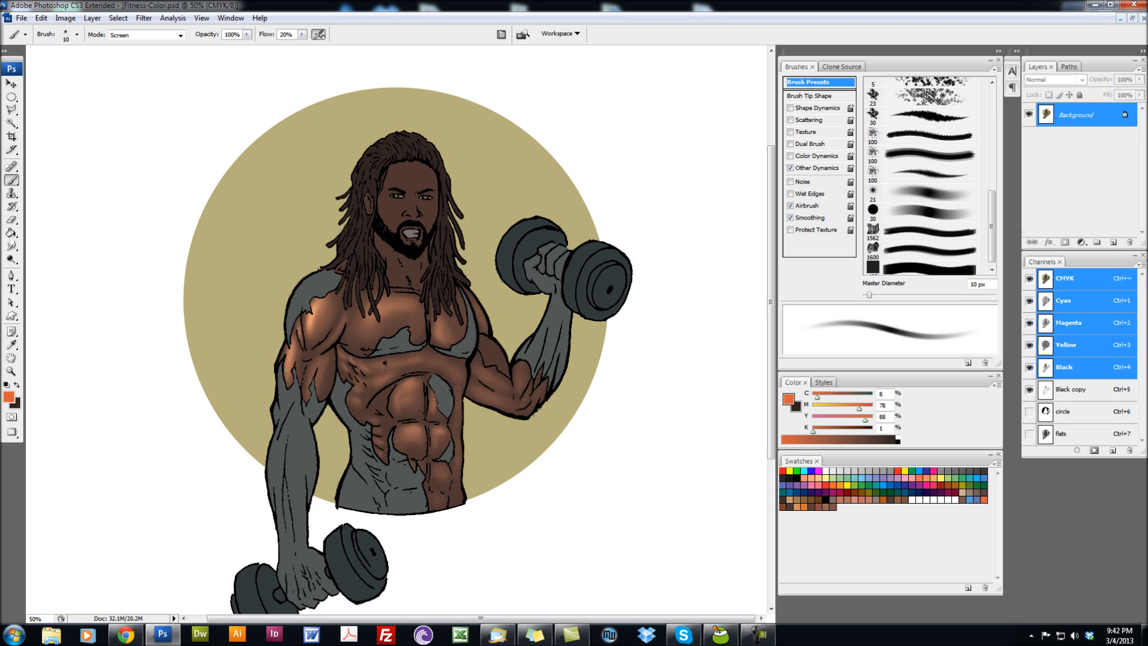
pyautogui.press(']')
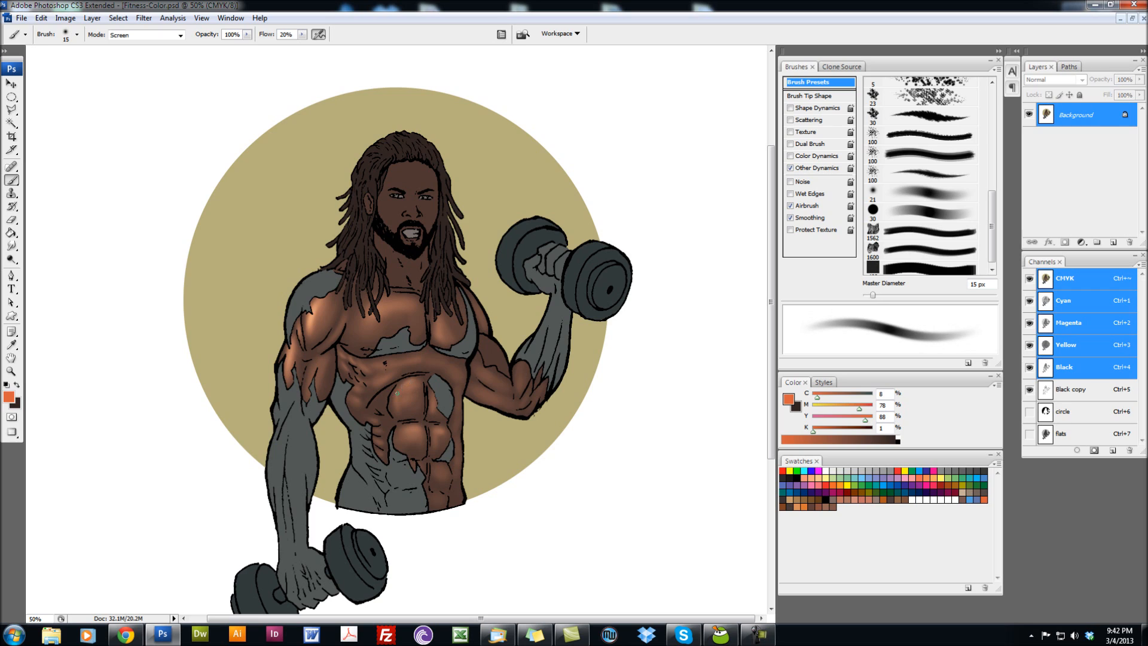
# Touch up the orange highlights on the upper abdominal muscles, using brush sizes of 35 px and 15 px.
pyautogui.press(']')
pyautogui.press(']')
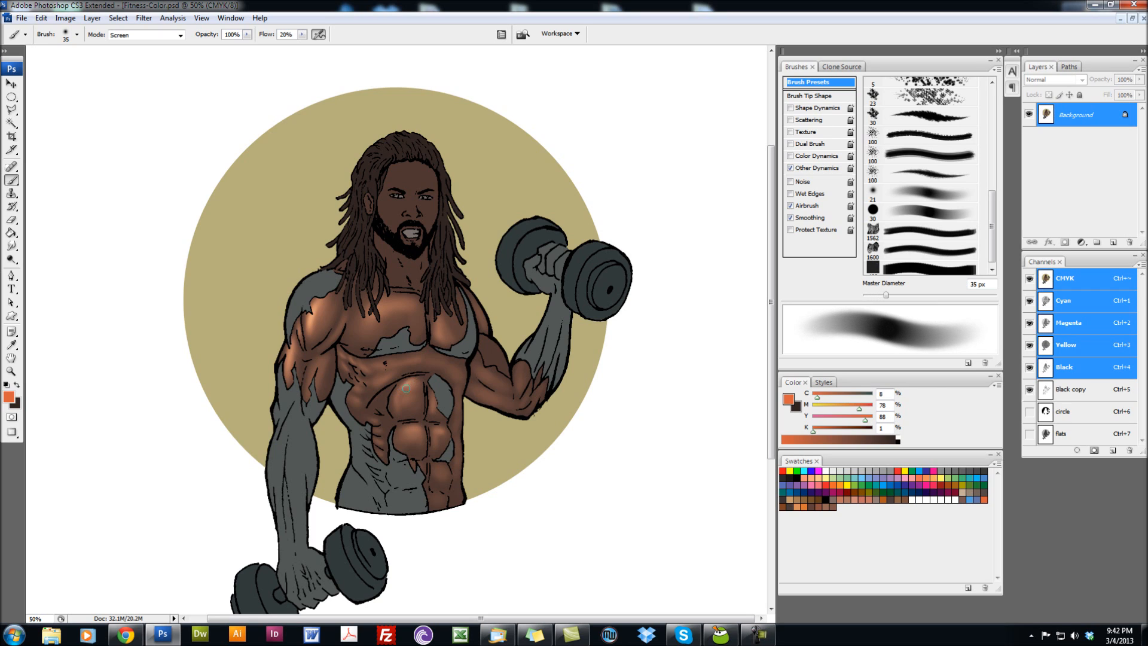
pyautogui.press('[')
pyautogui.press('[')
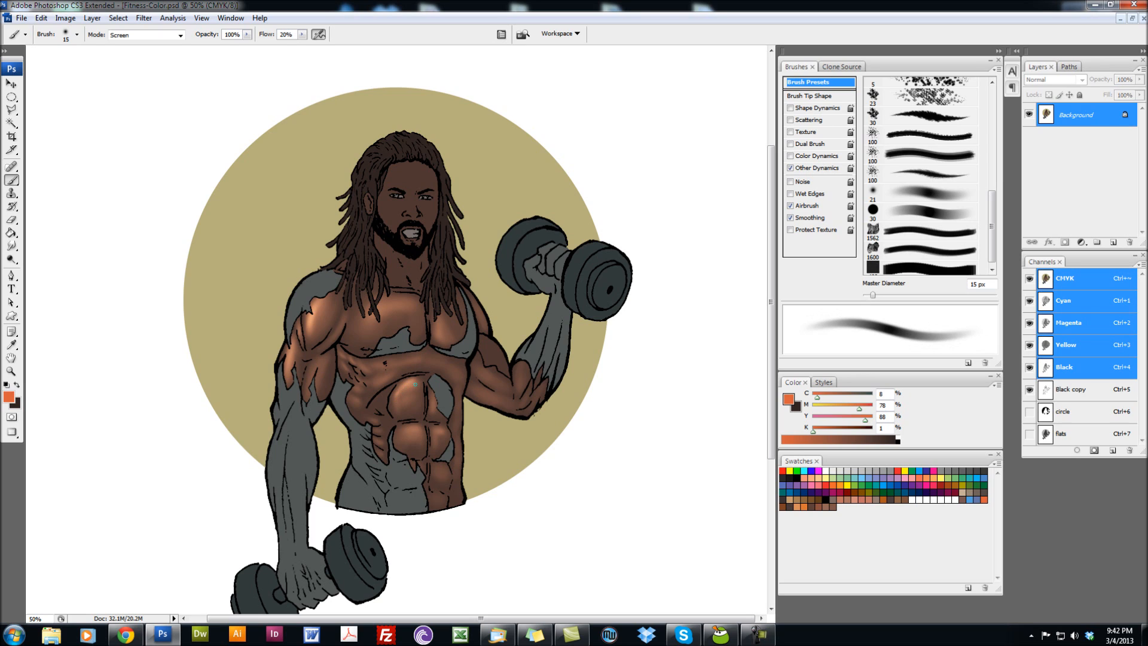
# Refine the orange highlights around the lowered arm's shoulder and the torso, using 20 px, 50 px and 40 px brushes.
pyautogui.press(']')
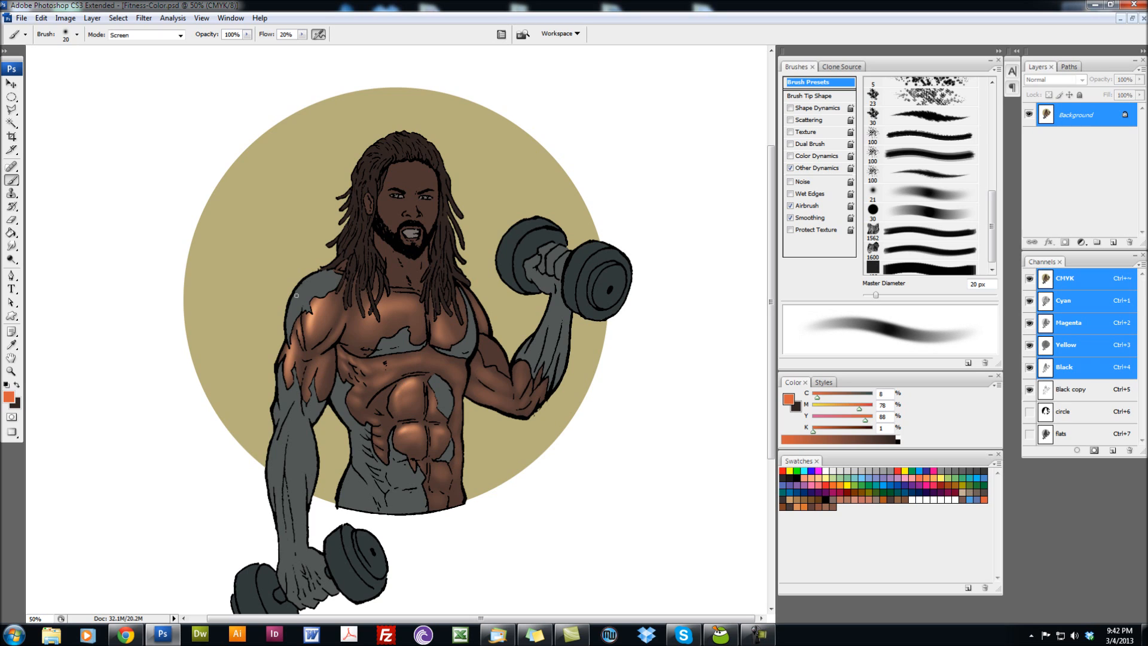
pyautogui.press(']')
pyautogui.press(']')
pyautogui.press(']')
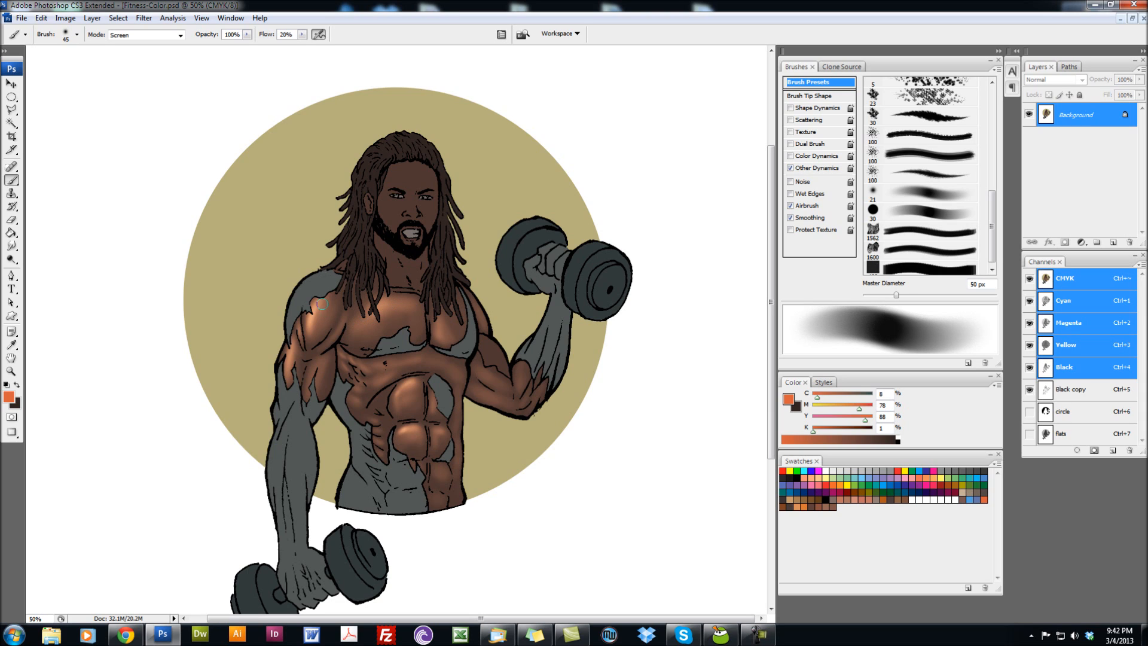
pyautogui.press('[')
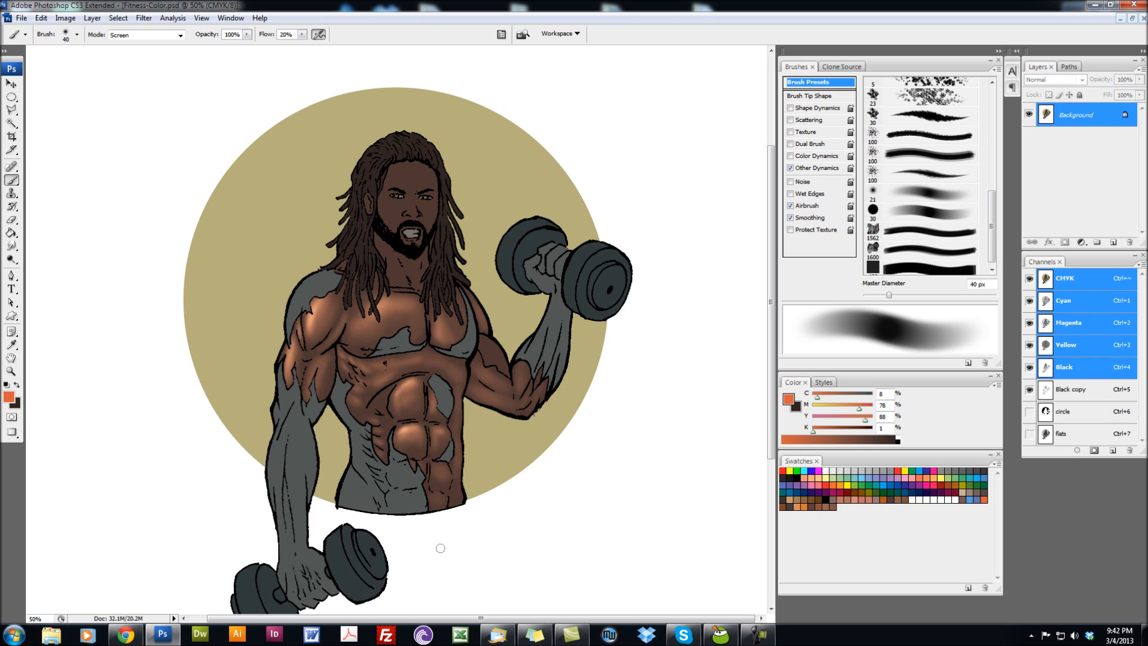
# Examine the whole figure at 25%, 33.3% and 50% magnification to judge the painted highlights.
pyautogui.press('z')
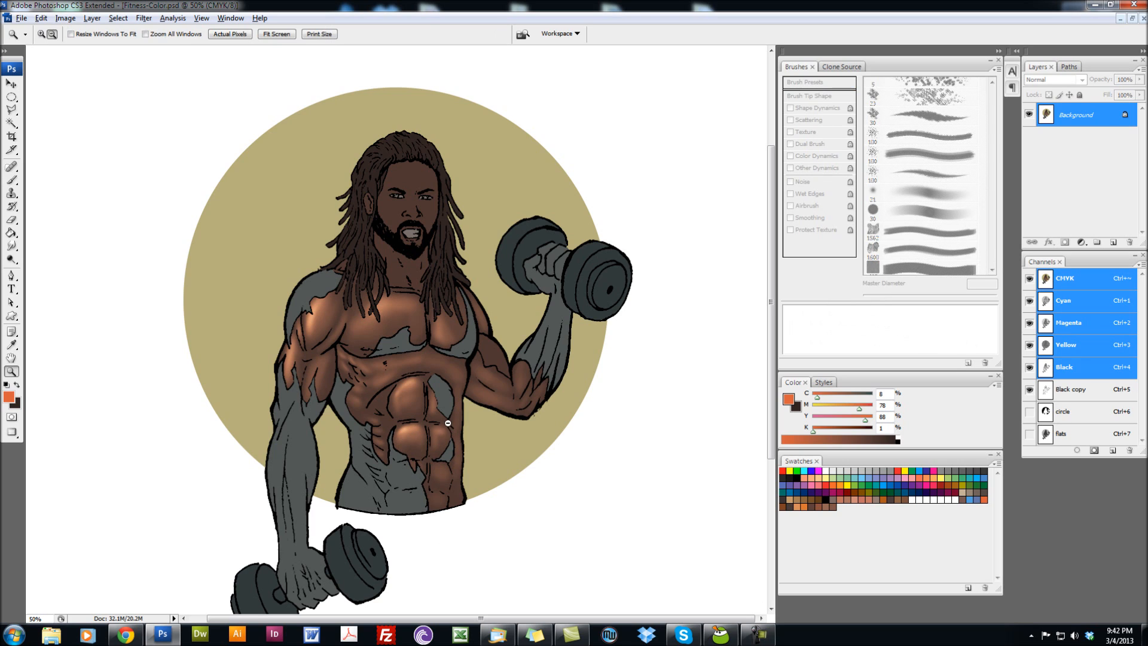
pyautogui.keyDown('alt'); pyautogui.click(449, 424); pyautogui.keyUp('alt')
pyautogui.keyDown('alt'); pyautogui.click(440, 386); pyautogui.keyUp('alt')
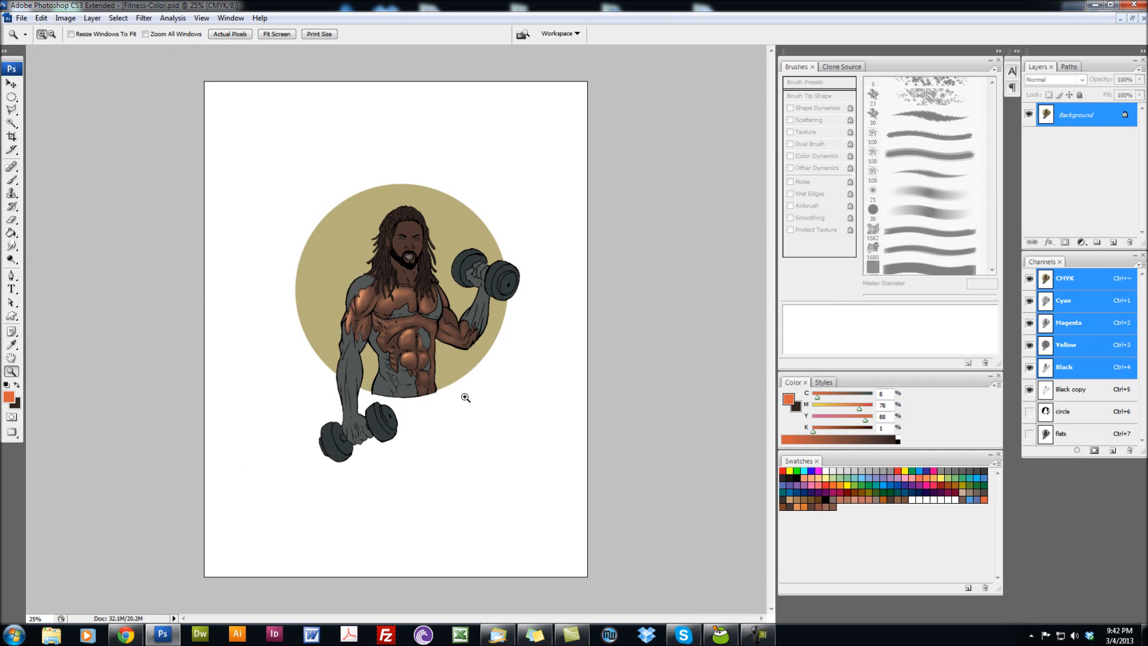
pyautogui.click(448, 353)
pyautogui.scroll(2, 438, 367)
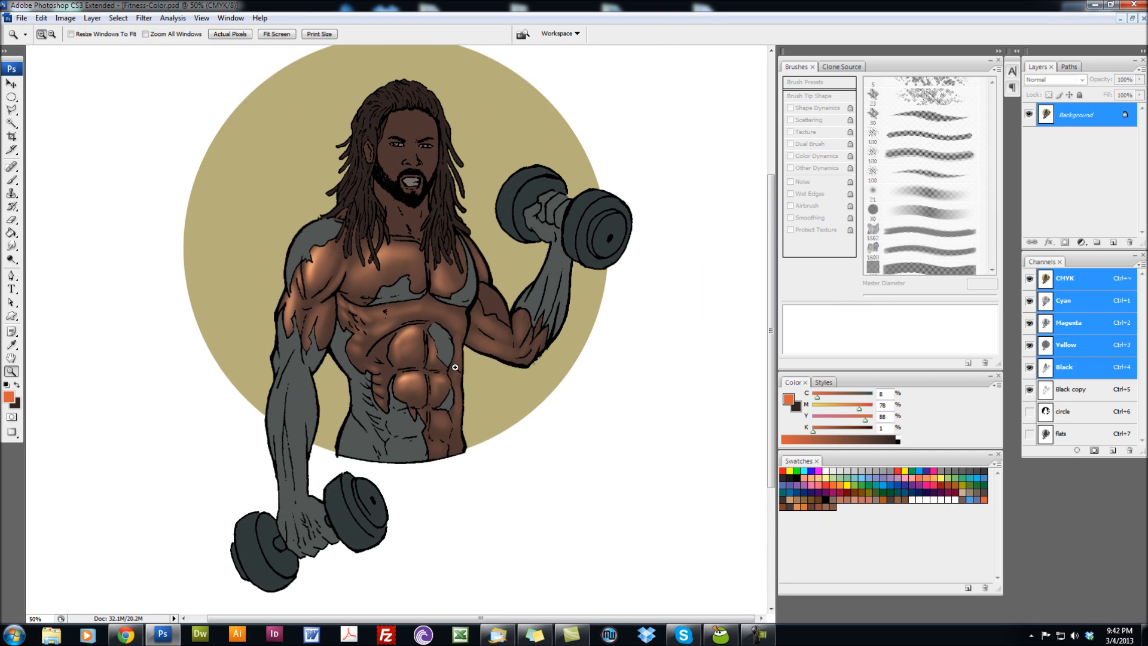
pyautogui.scroll(6, 502, 358)
pyautogui.scroll(-5, 490, 358)
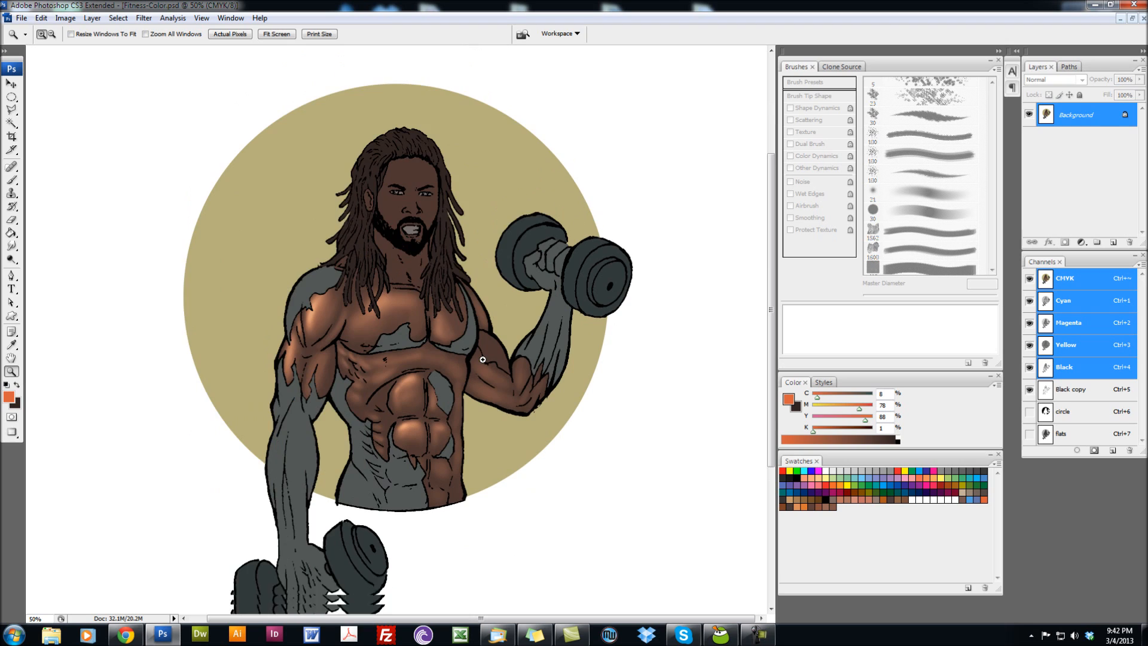
pyautogui.scroll(-1, 482, 359)
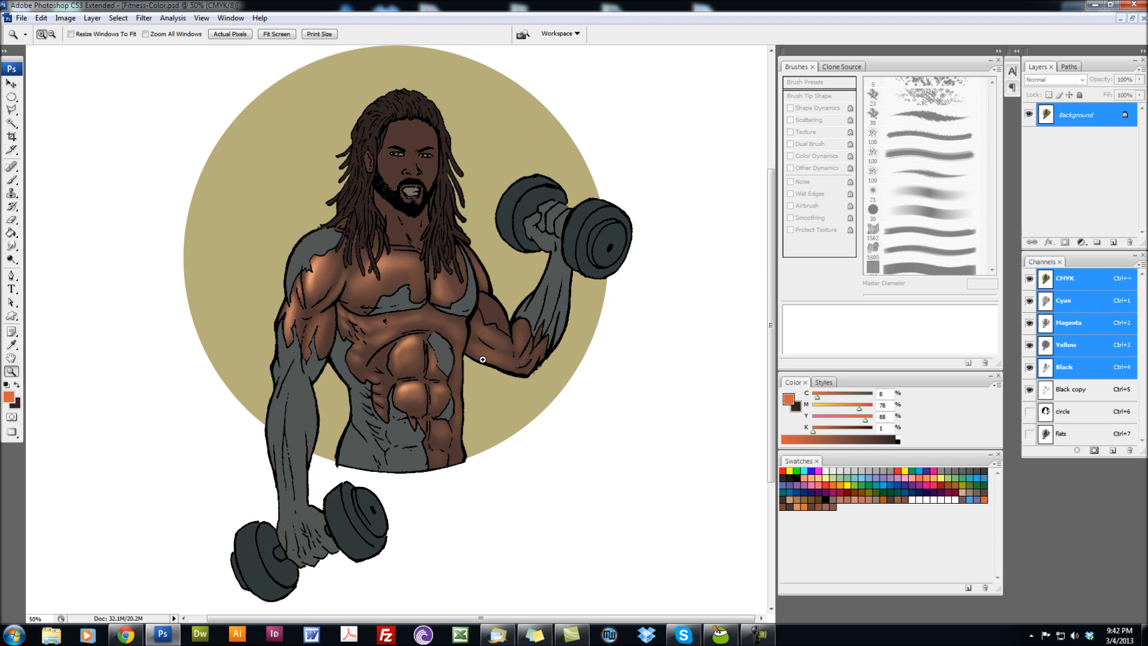
pyautogui.scroll(4, 482, 359)
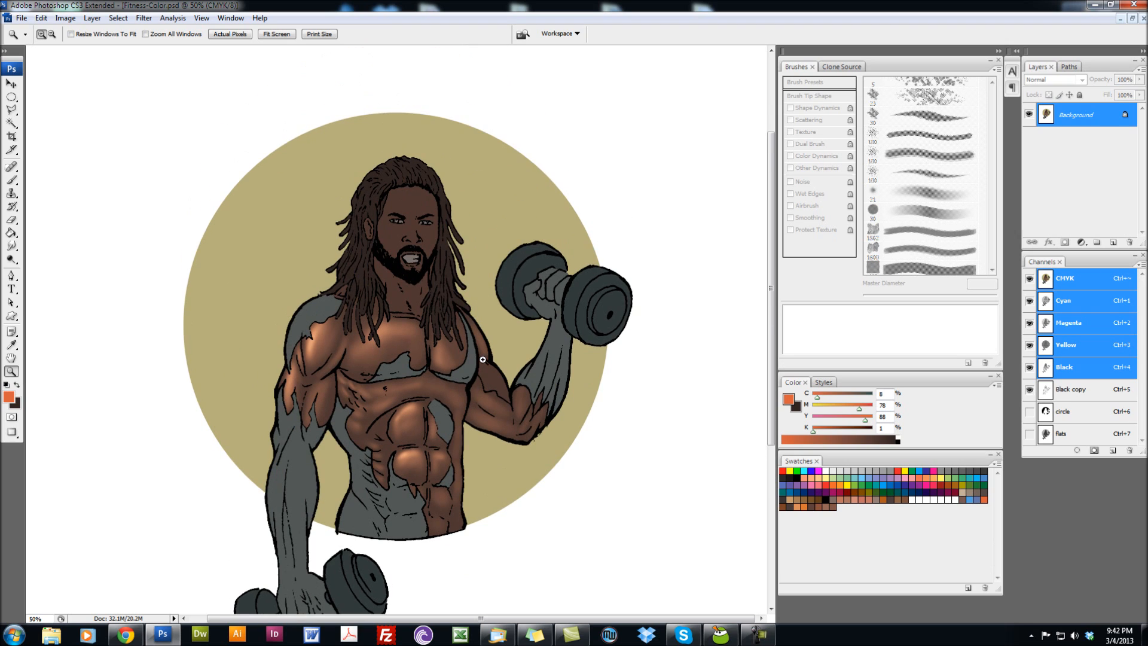
pyautogui.keyDown('alt'); pyautogui.click(454, 365); pyautogui.keyUp('alt')
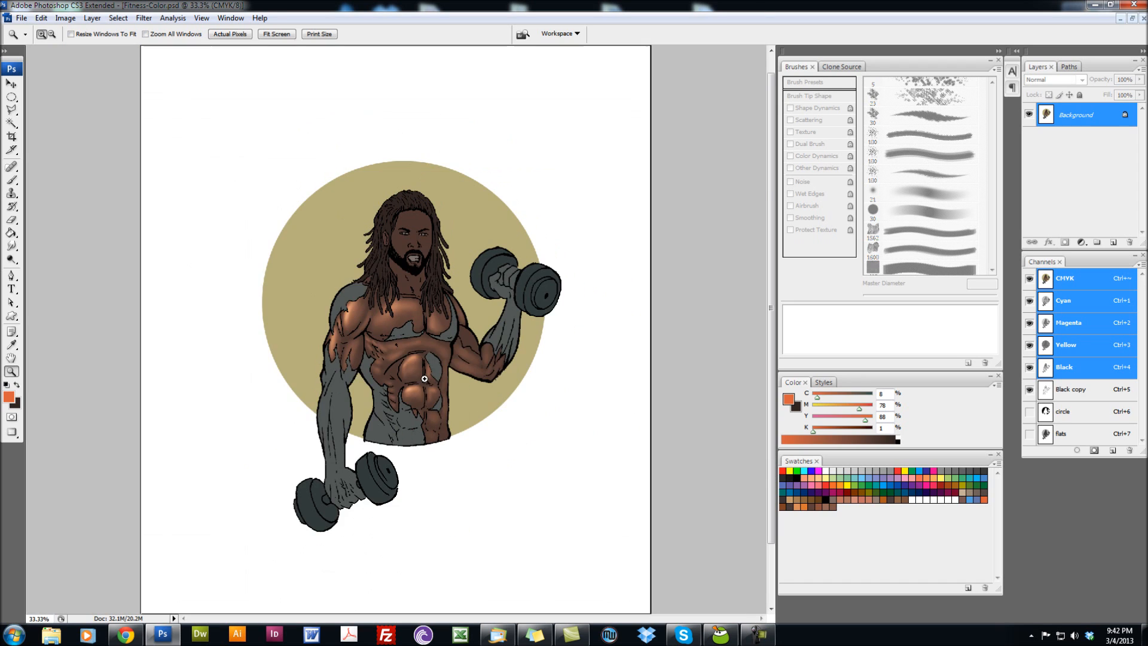
pyautogui.click(424, 379)
pyautogui.scroll(4, 451, 371)
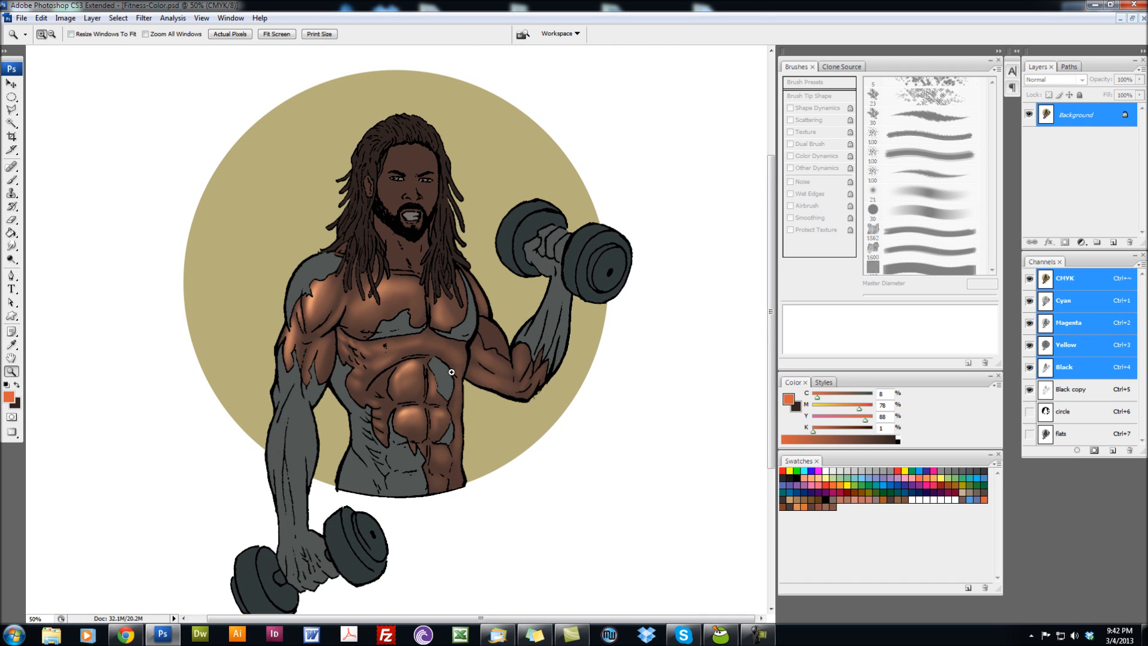
# Pick the 30 px round brush preset and a brown swatch, switch to HSB sliders, and set saturation to 51% and brightness to 28%.
pyautogui.press('b')
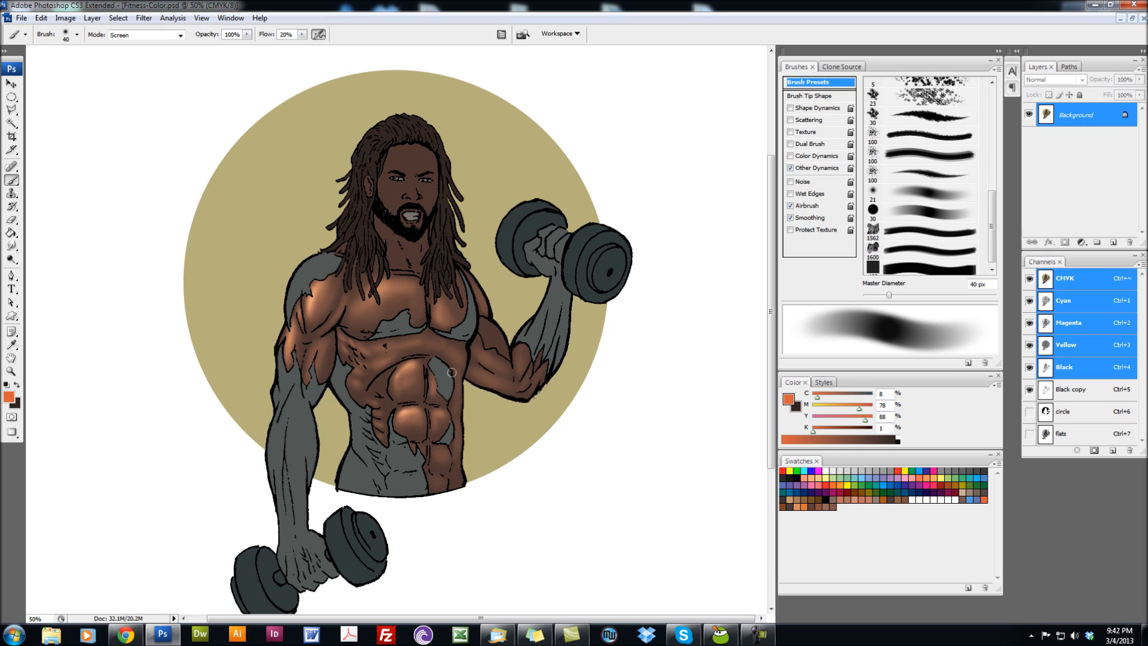
pyautogui.click(926, 217)
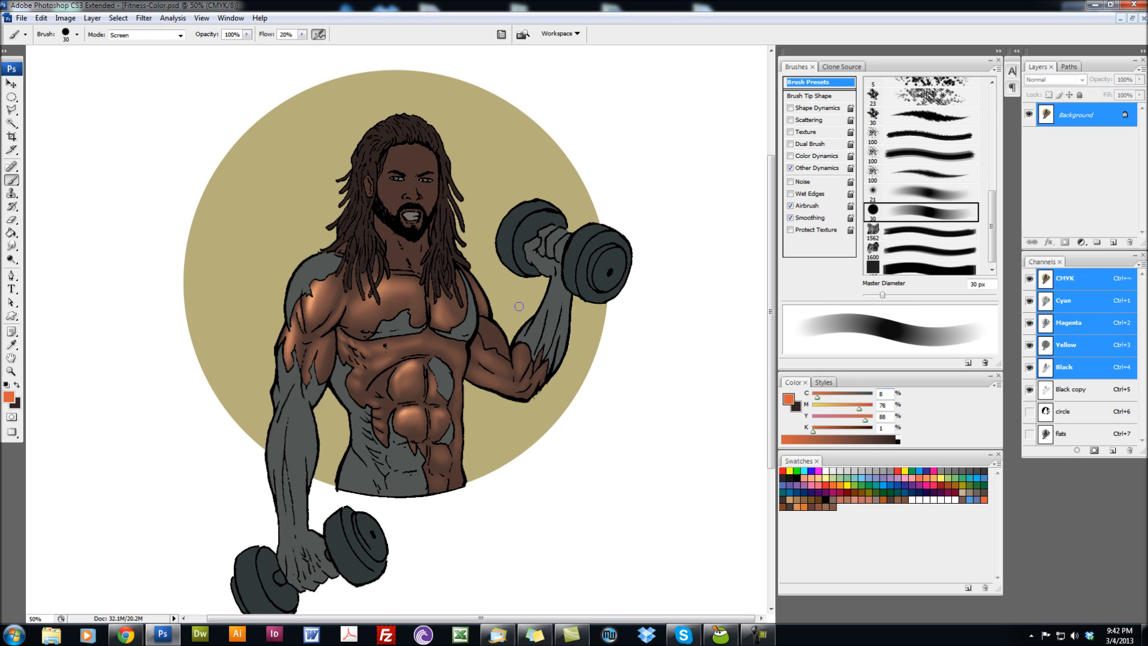
pyautogui.click(792, 505)
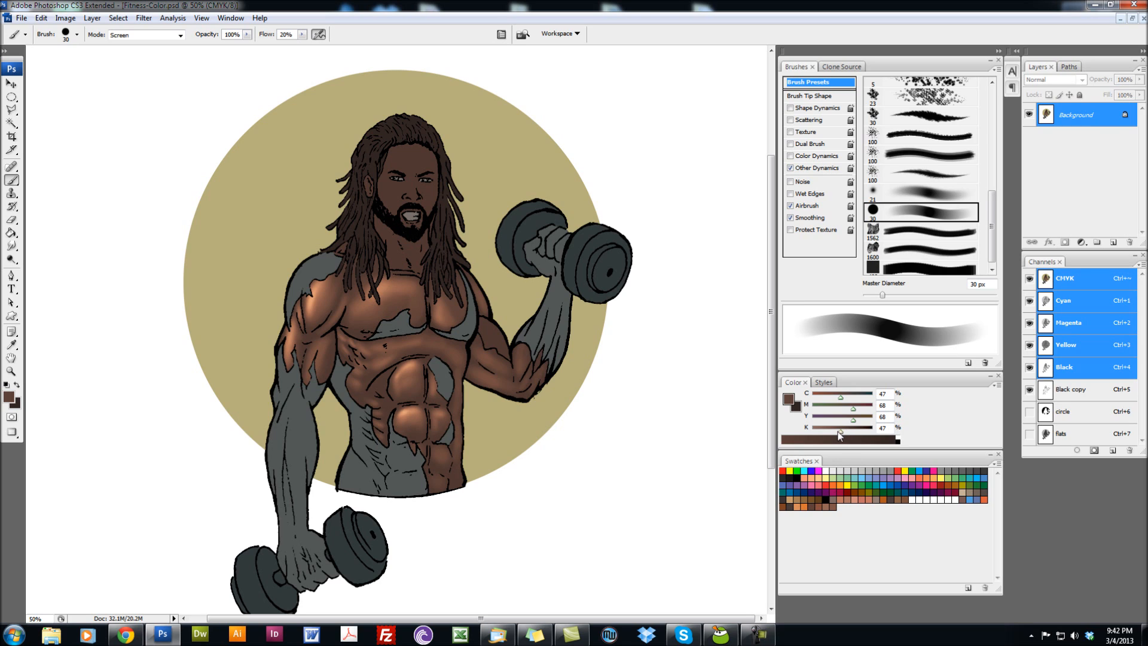
pyautogui.click(997, 385)
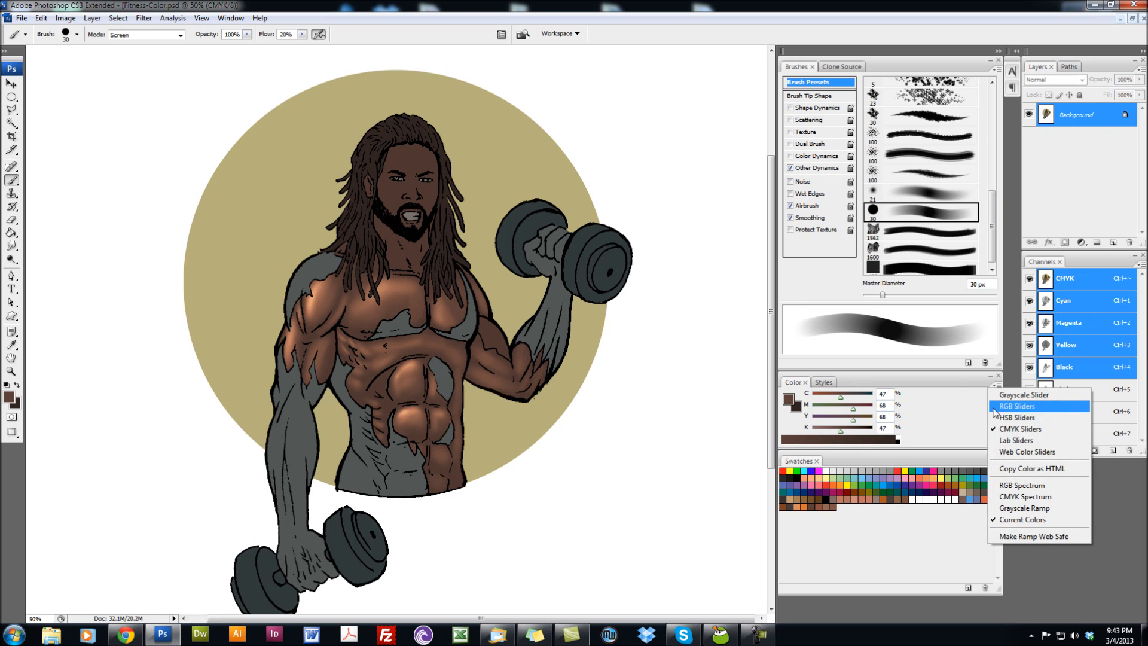
pyautogui.click(1002, 418)
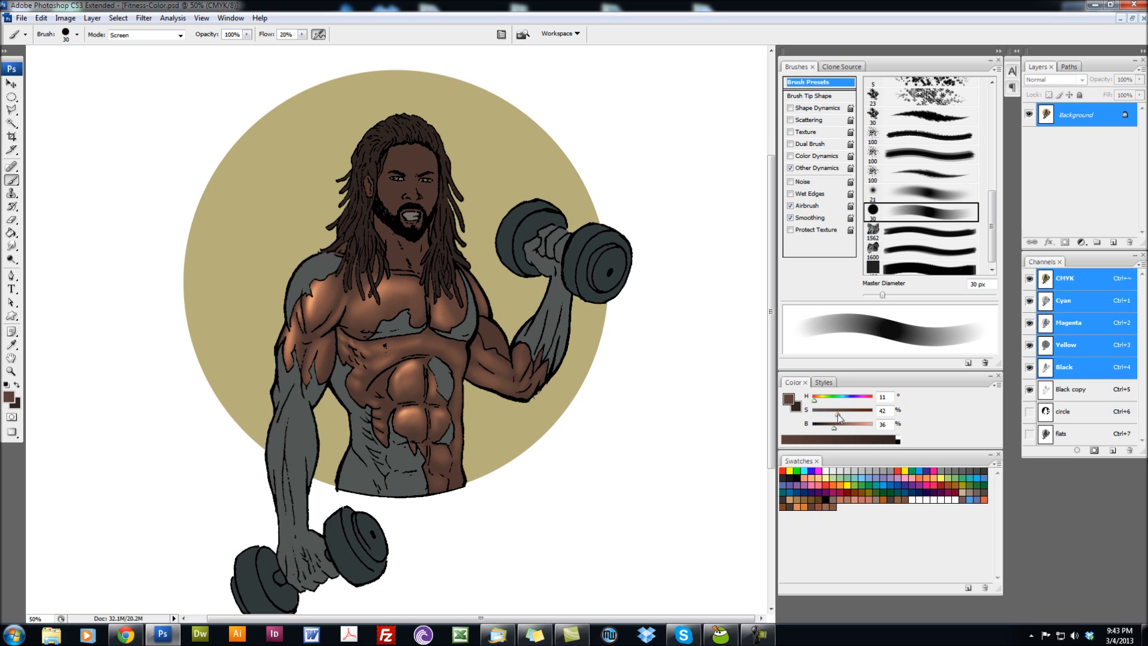
pyautogui.moveTo(838, 417); pyautogui.dragTo(830, 428)
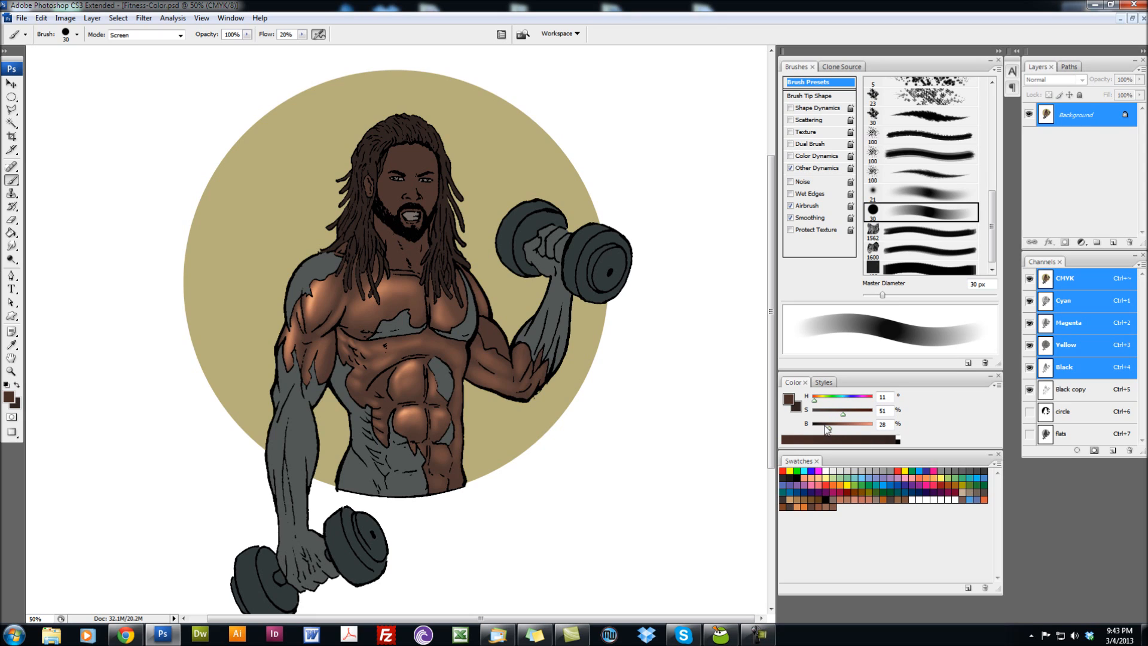
# Set the brush's blending mode to Normal and its flow to 100%.
pyautogui.click(147, 38)
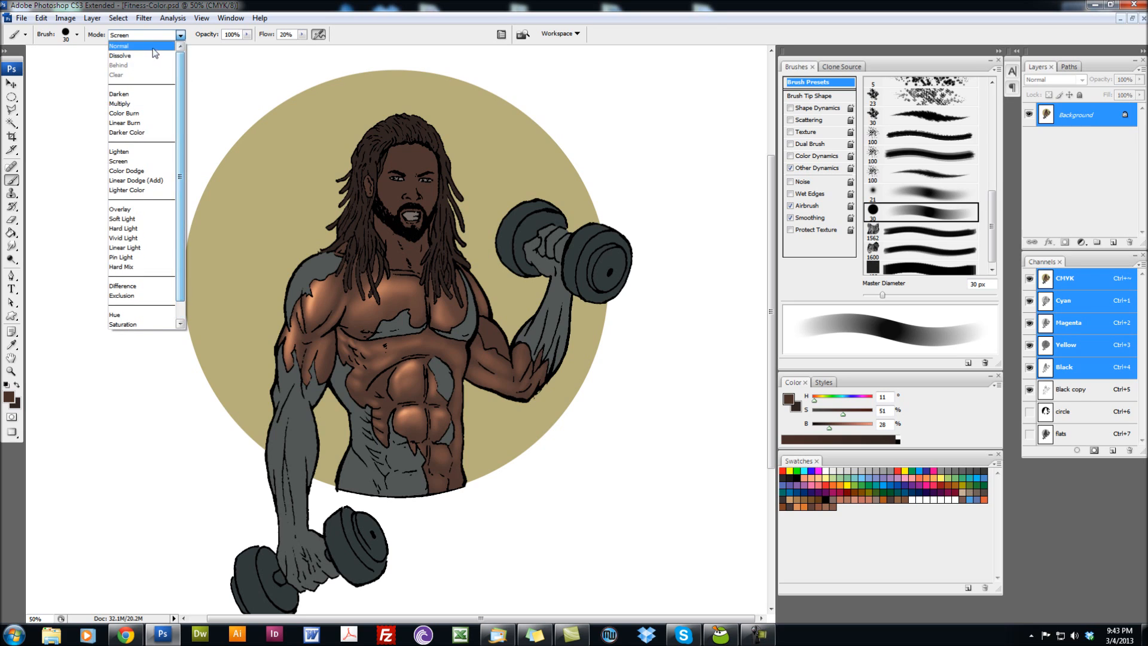
pyautogui.click(154, 53)
pyautogui.click(303, 35)
pyautogui.moveTo(303, 48); pyautogui.dragTo(387, 39)
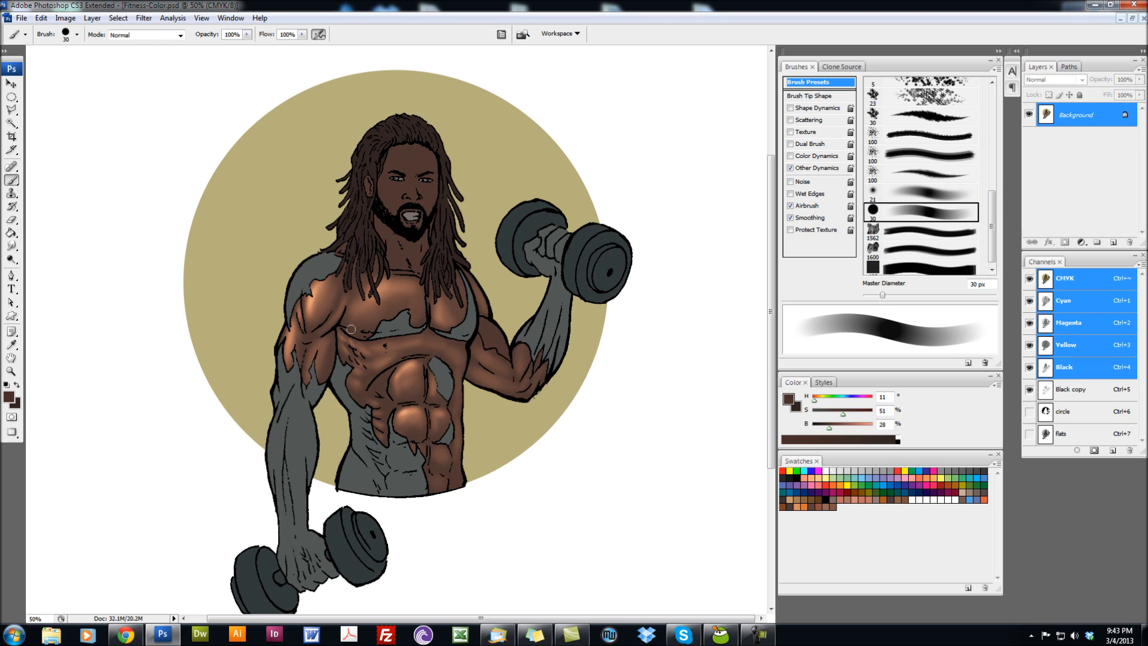
# Try dark brown shading along the lower edge of the chest, varying the brush size up to 25 px.
pyautogui.press('[')
pyautogui.press('[')
pyautogui.press('[')
pyautogui.press('[')
pyautogui.press(']')
pyautogui.press(']')
pyautogui.press(']')
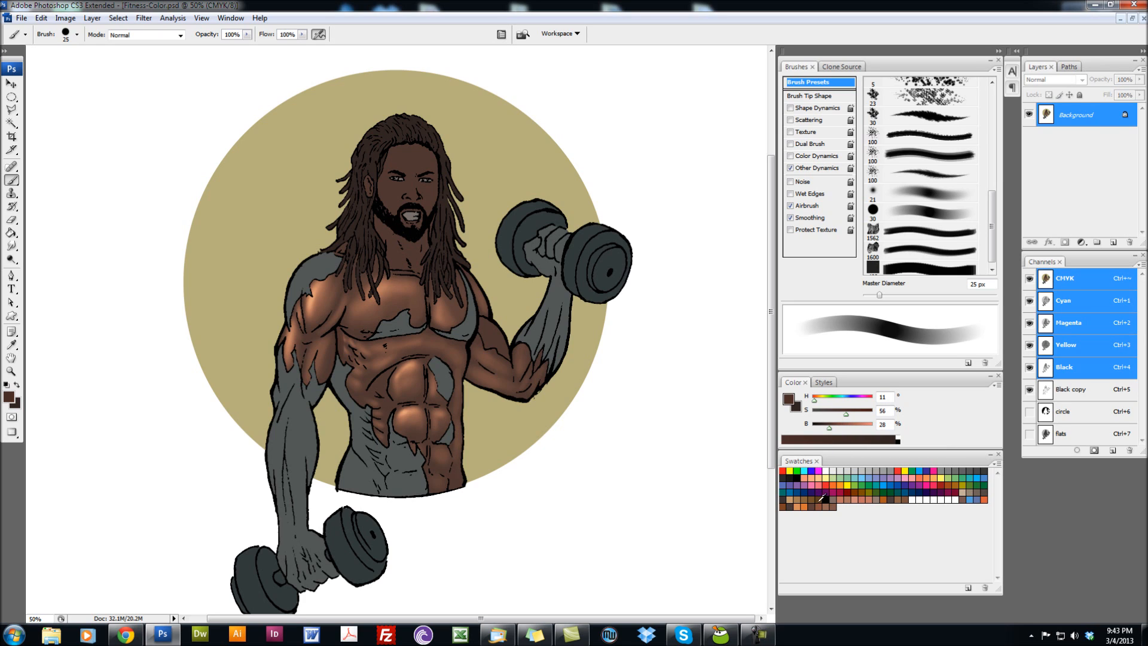
# Mute and darken the brown brush colour to 37% saturation and 23% brightness.
pyautogui.click(844, 417)
pyautogui.moveTo(844, 414); pyautogui.dragTo(836, 415)
pyautogui.moveTo(829, 429); pyautogui.dragTo(826, 429)
# Paint dark brown shading on the upper abdominal muscles and the raised arm, using 15 px, 20 px and 9 px brushes.
pyautogui.press('[')
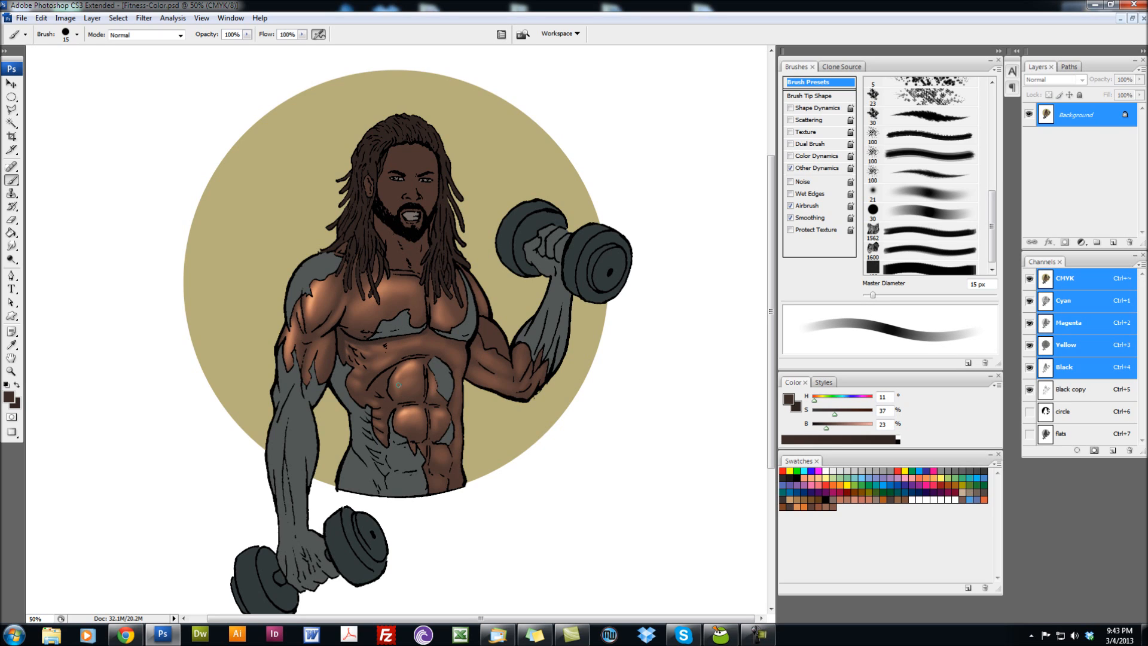
pyautogui.moveTo(423, 357); pyautogui.dragTo(407, 362)
pyautogui.press(']')
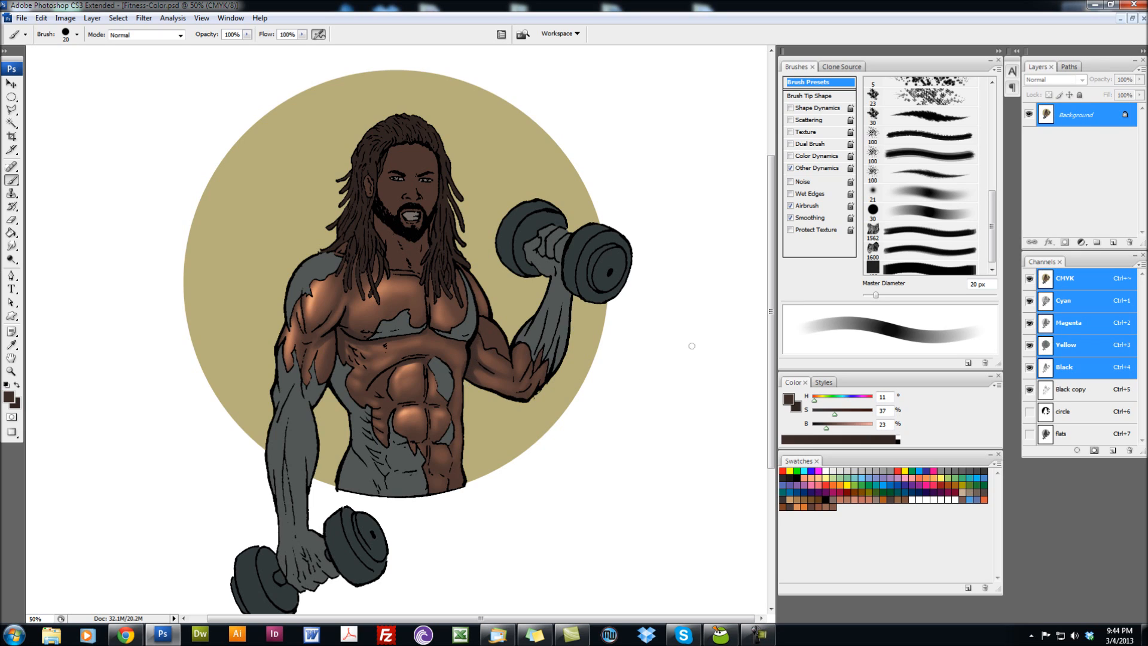
pyautogui.press('[')
pyautogui.press('[')
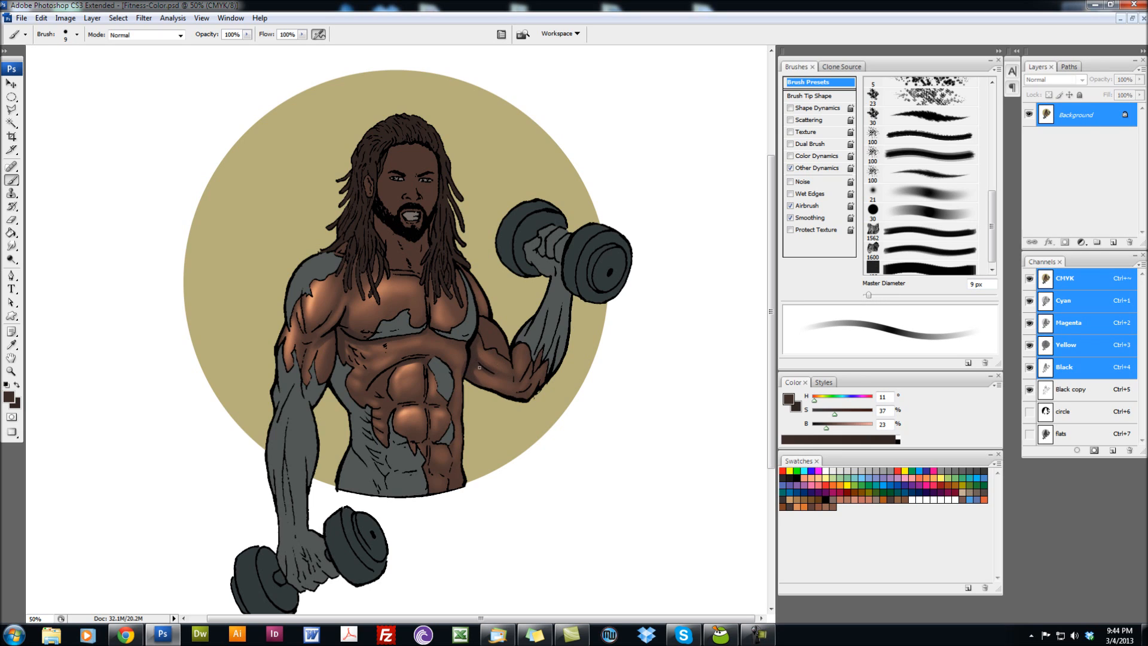
# Shade the ribs beside the lowered arm and the band below the chest in dark brown, using 30 px, 45 px and 35 px brushes.
pyautogui.press(']')
pyautogui.press(']')
pyautogui.press(']')
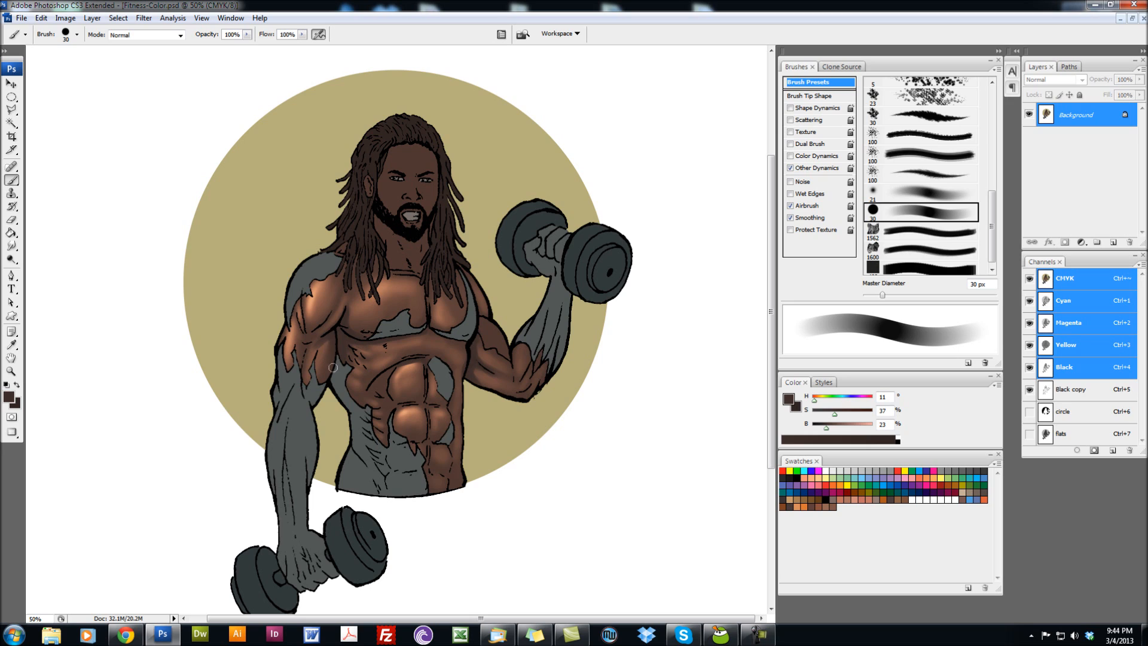
pyautogui.press(']')
pyautogui.press(']')
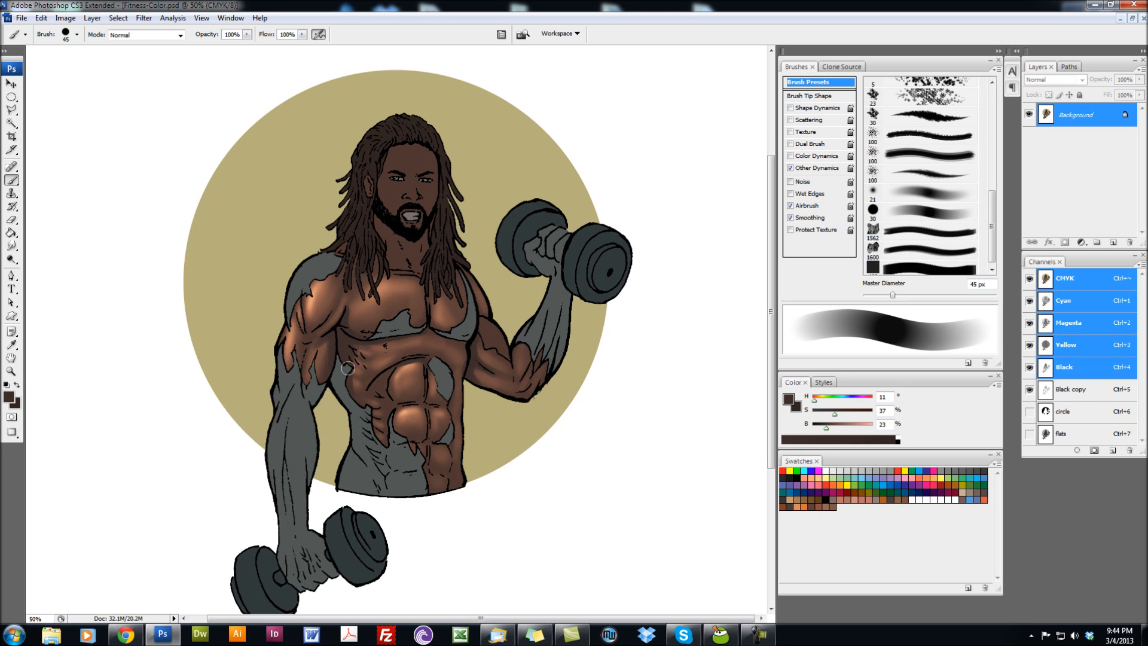
pyautogui.press('[')
pyautogui.press('[')
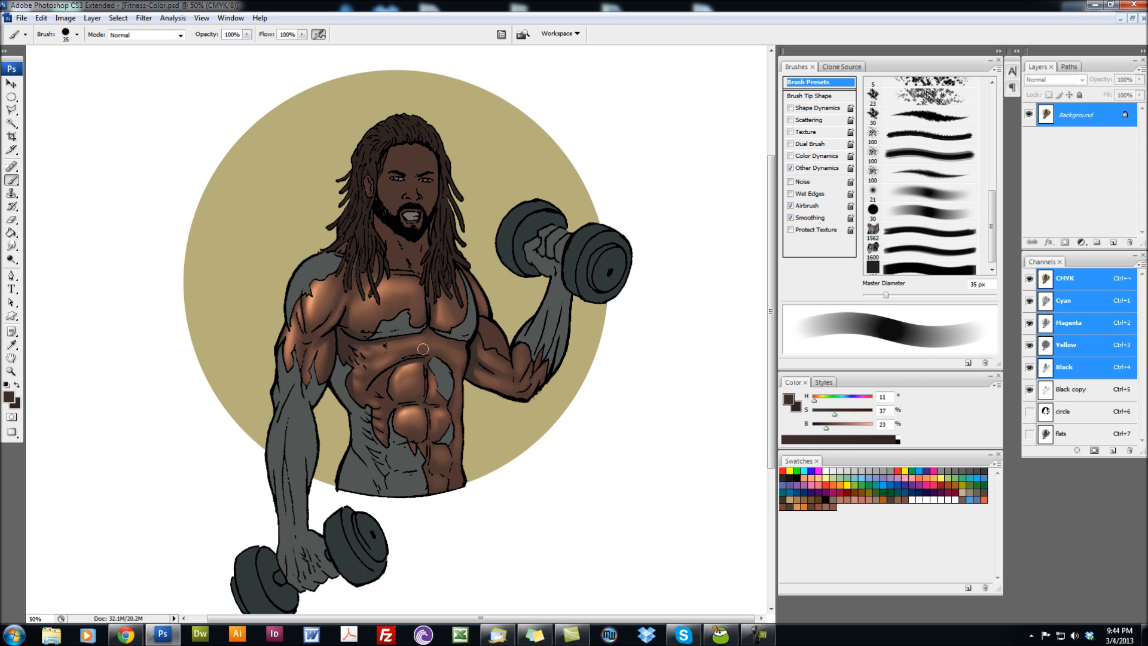
# Paint dark brown shading around and between the abdominal muscles, using 20 px and 15 px brushes.
pyautogui.press(']')
pyautogui.press('[')
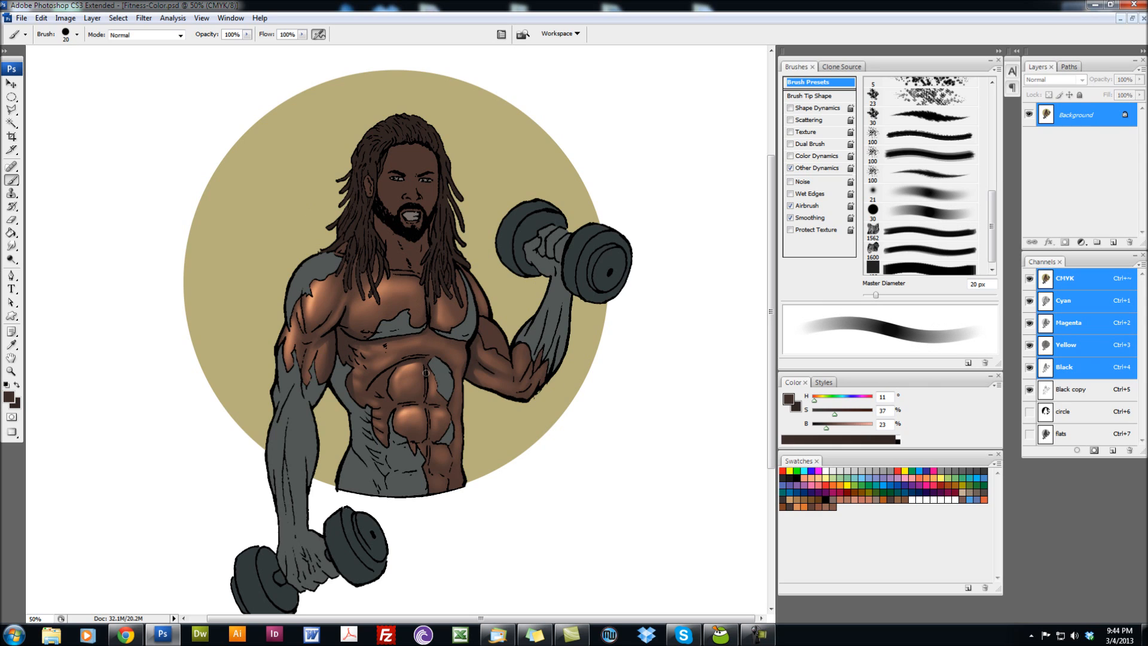
pyautogui.press('[')
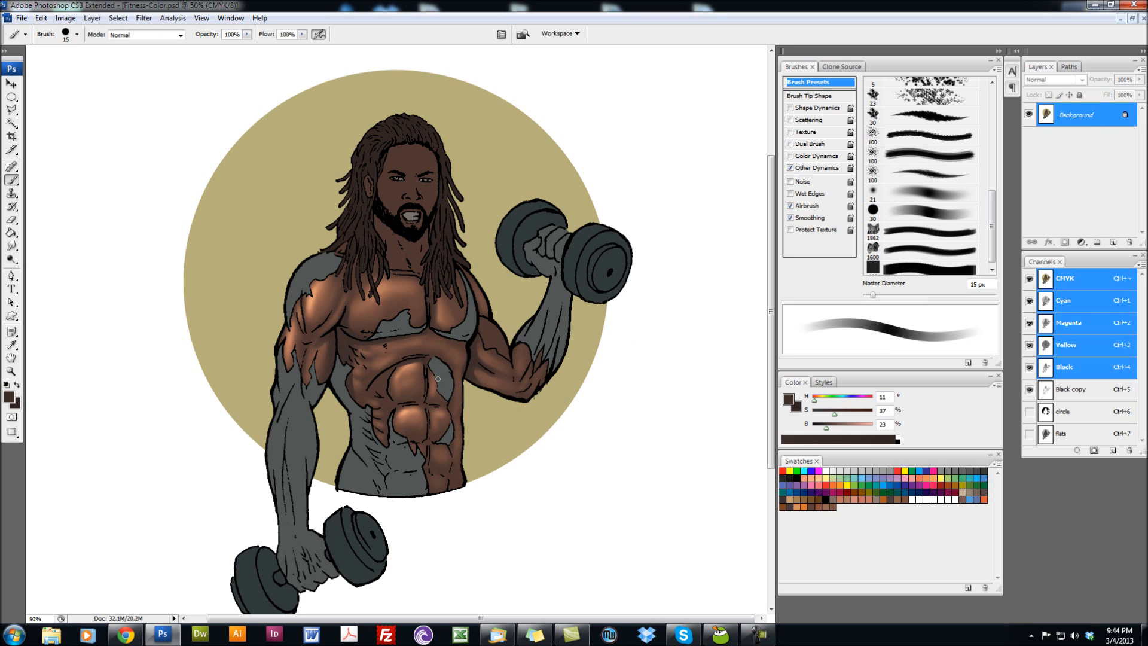
pyautogui.press(']')
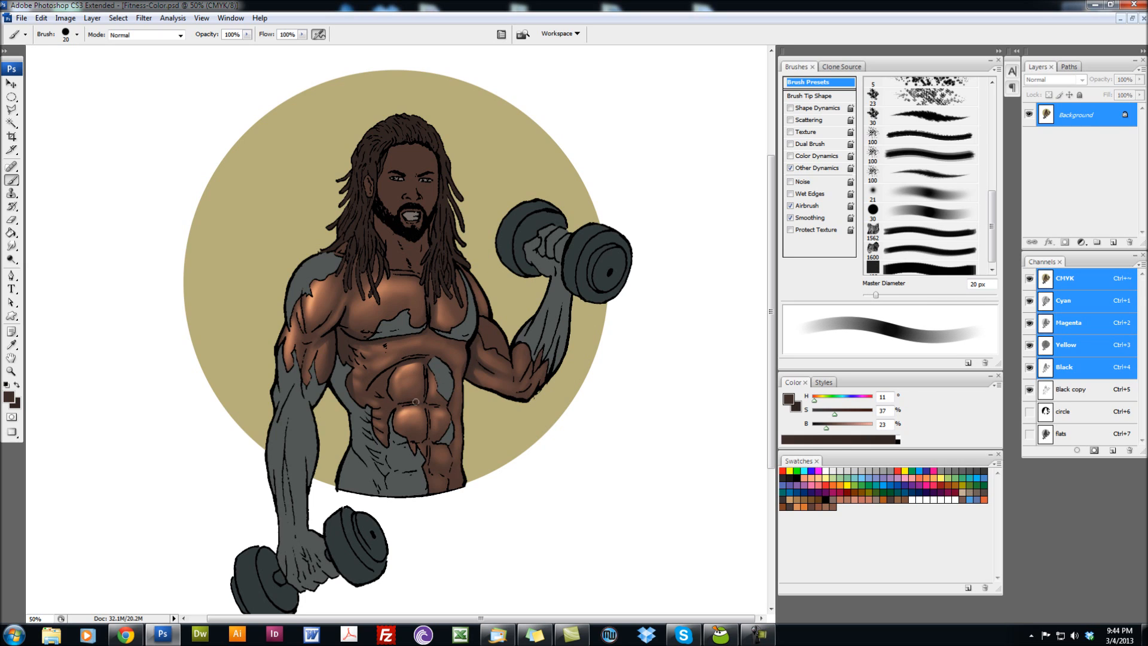
pyautogui.moveTo(415, 442); pyautogui.dragTo(420, 444)
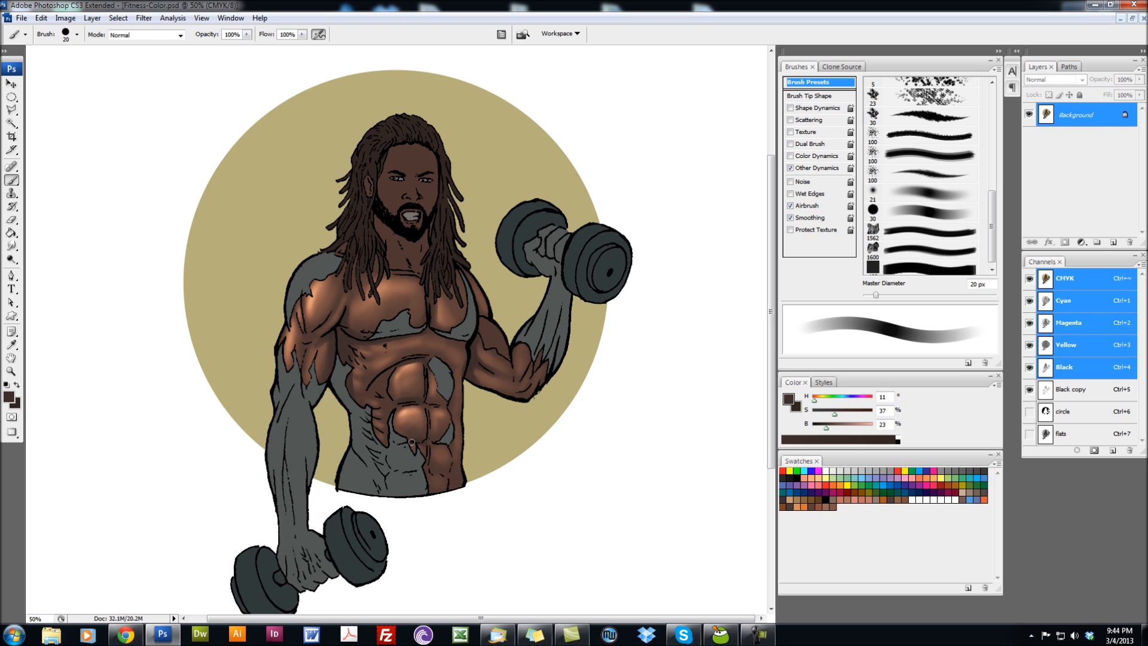